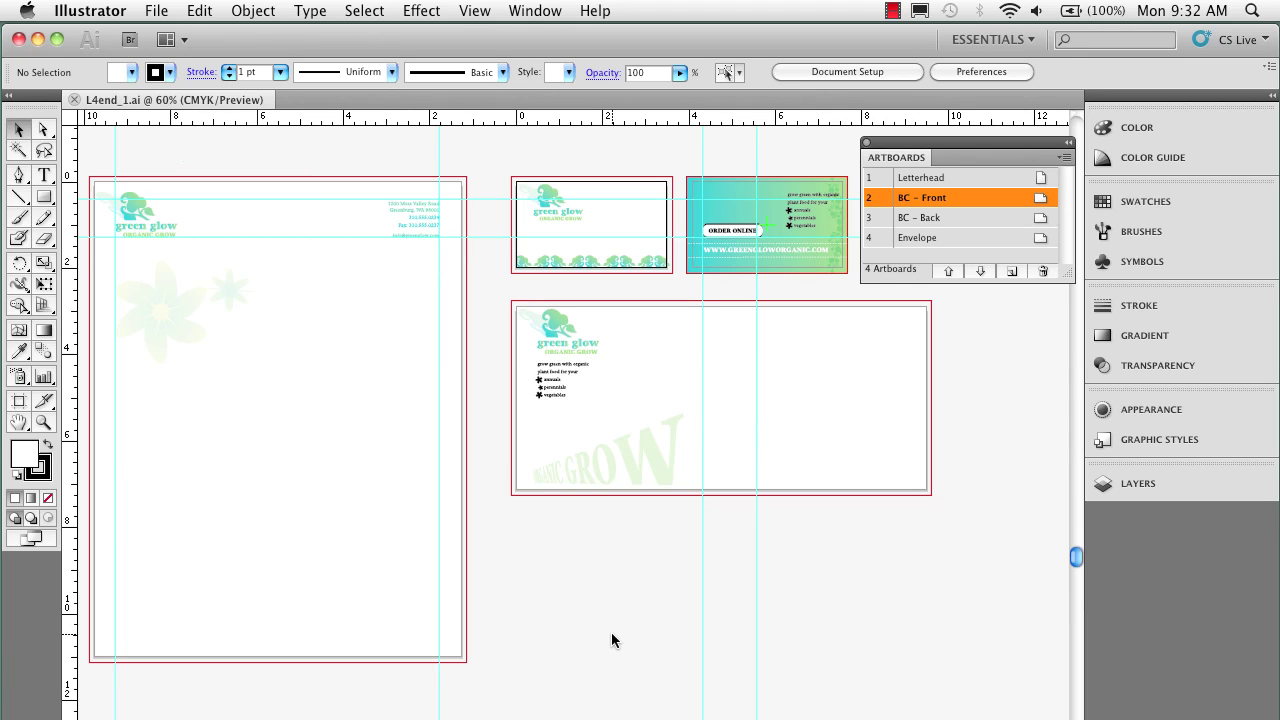
- Fit the Letterhead, BC – Front, BC – Back and Envelope artboards in turn, ending on Letterhead
left_click(941, 177)
left_click(941, 197)
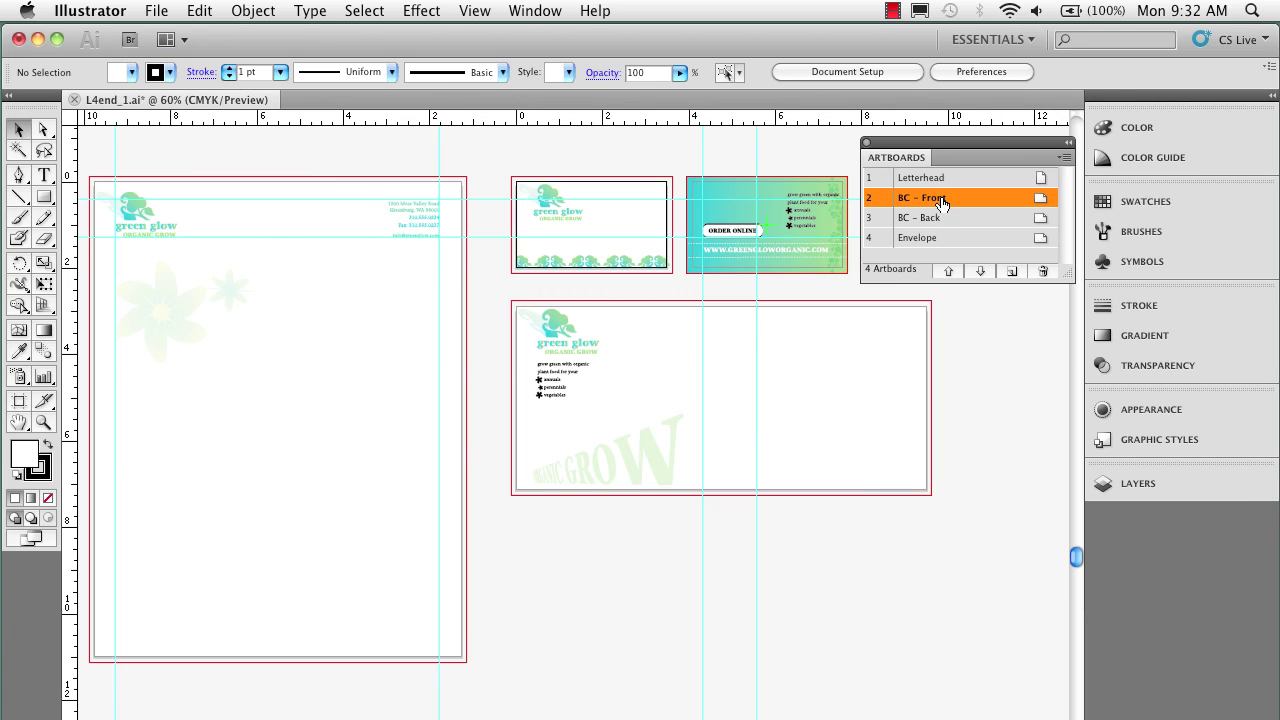
double_click(928, 181)
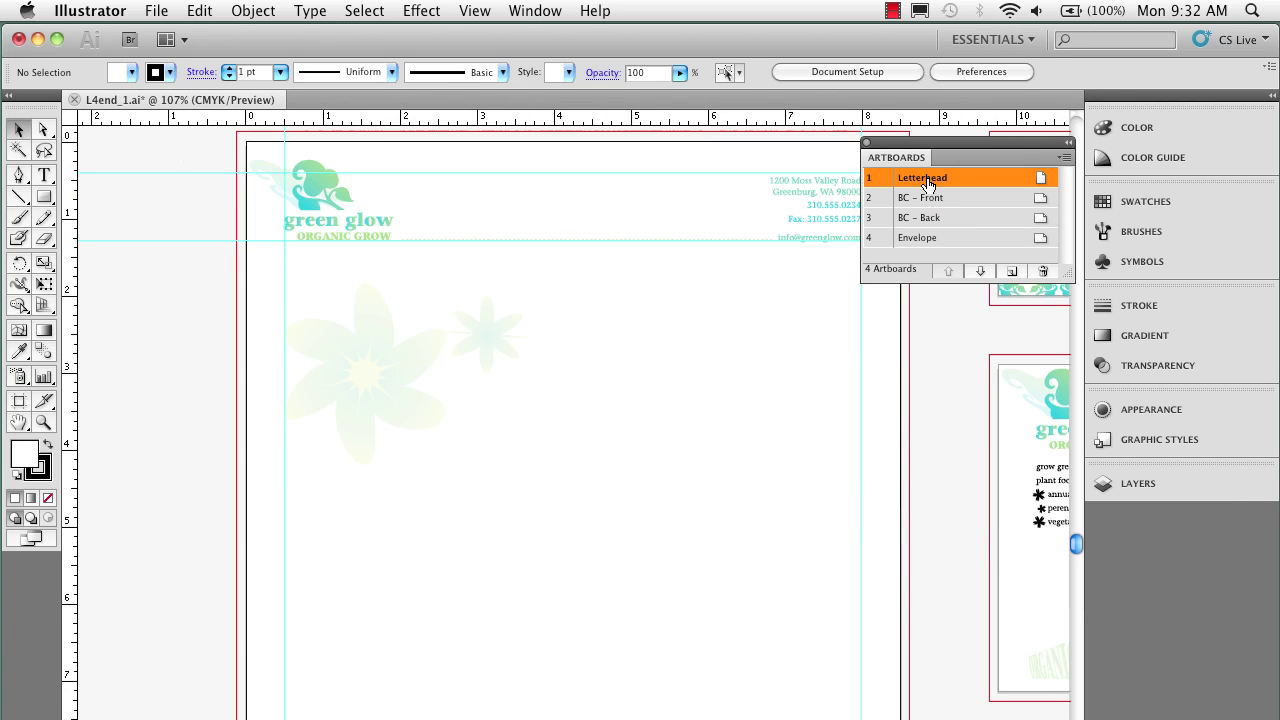
double_click(928, 197)
double_click(926, 218)
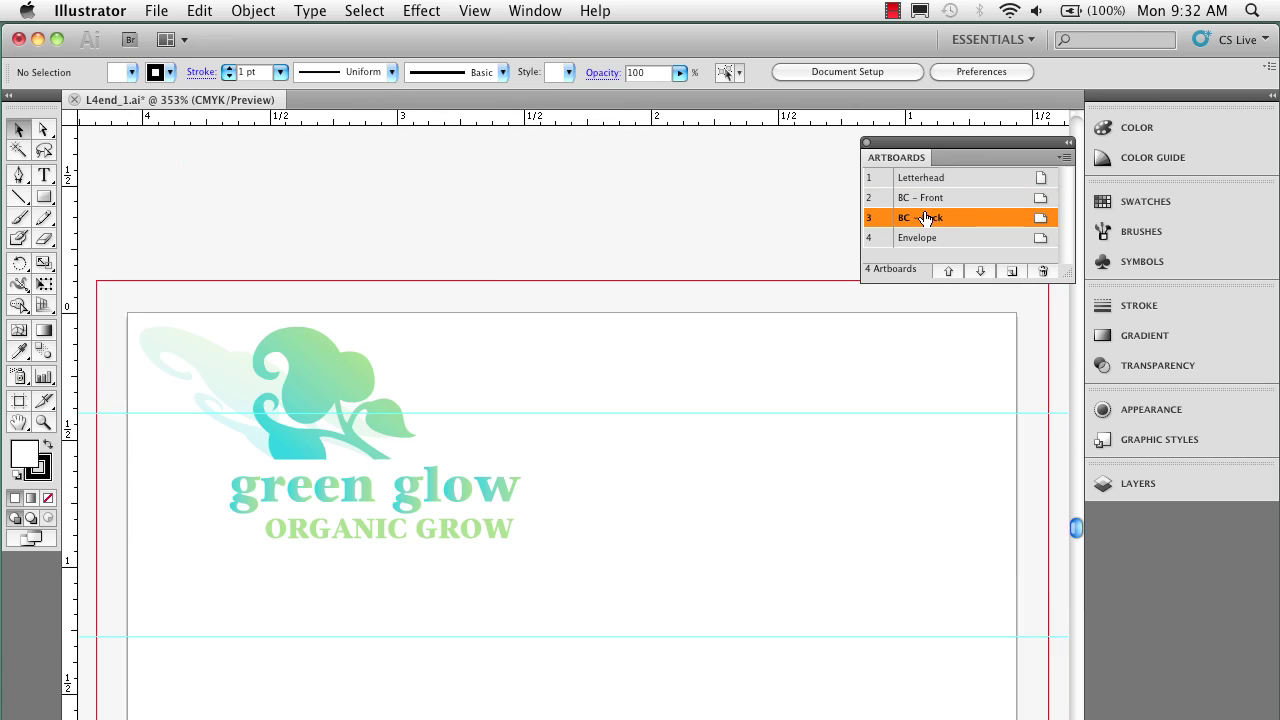
left_click(922, 234)
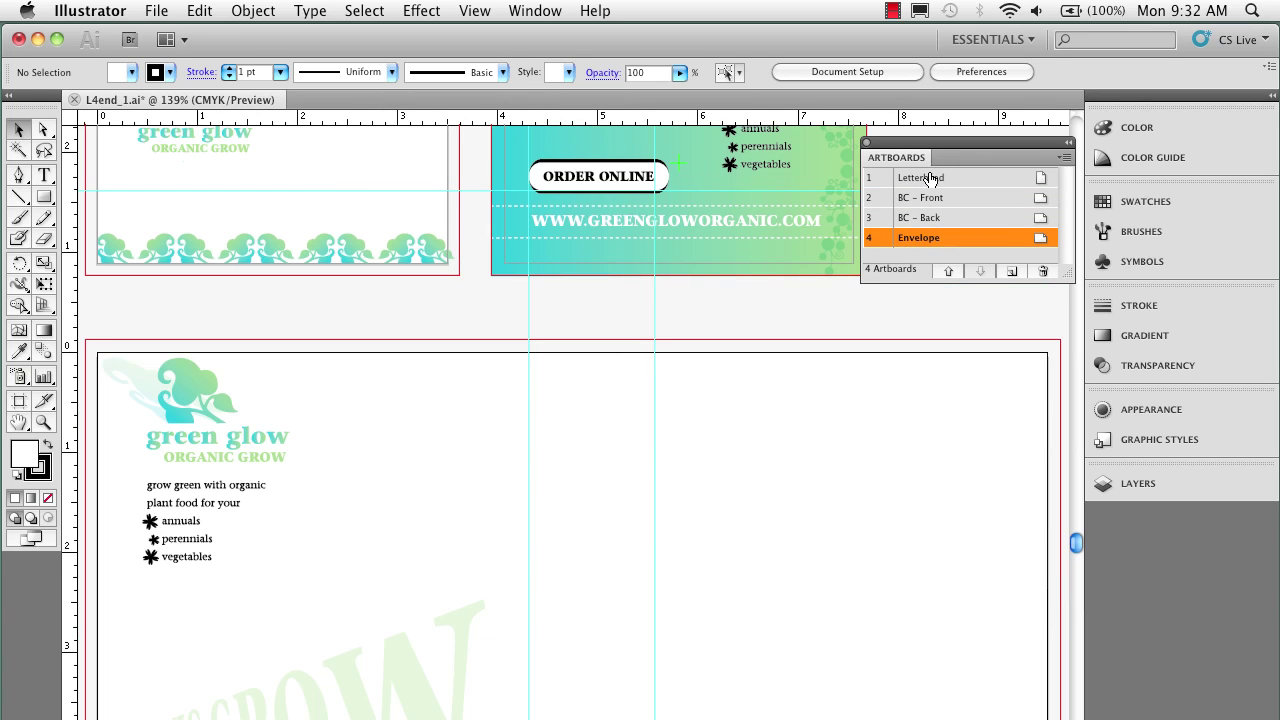
double_click(924, 178)
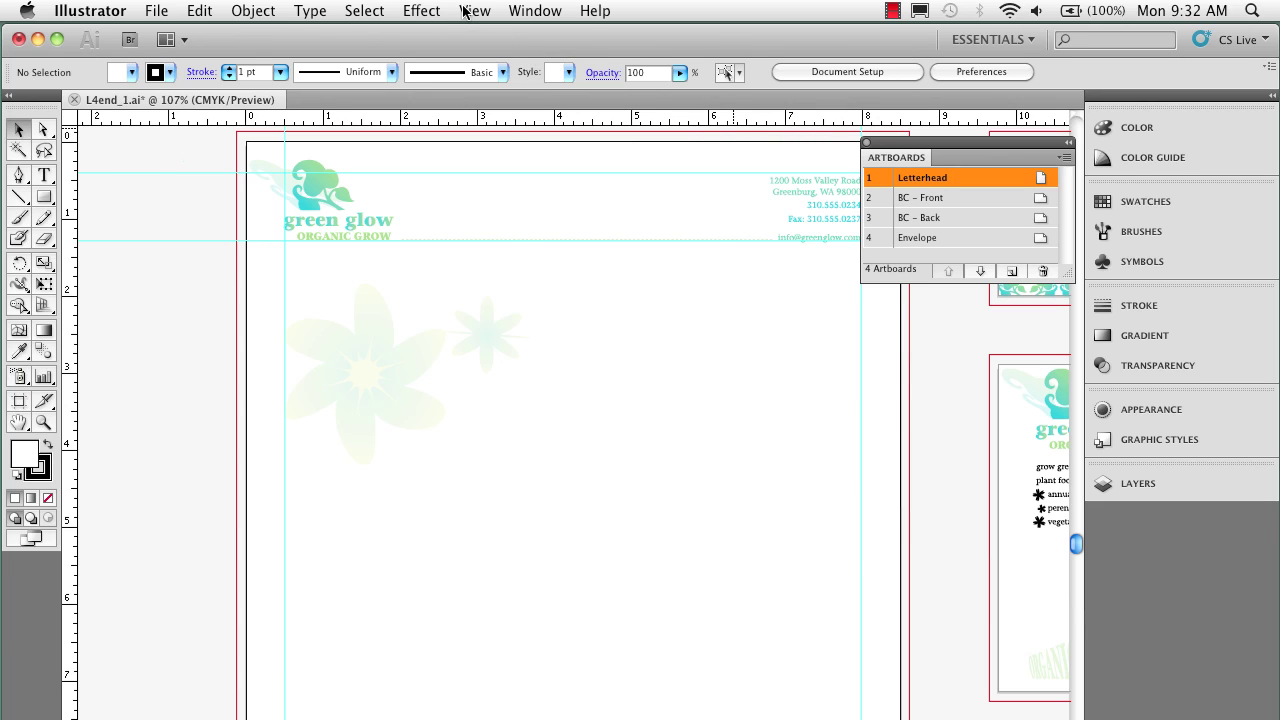
- Start a new custom view from the View menu and name it 'Letterhead'
left_click(466, 11)
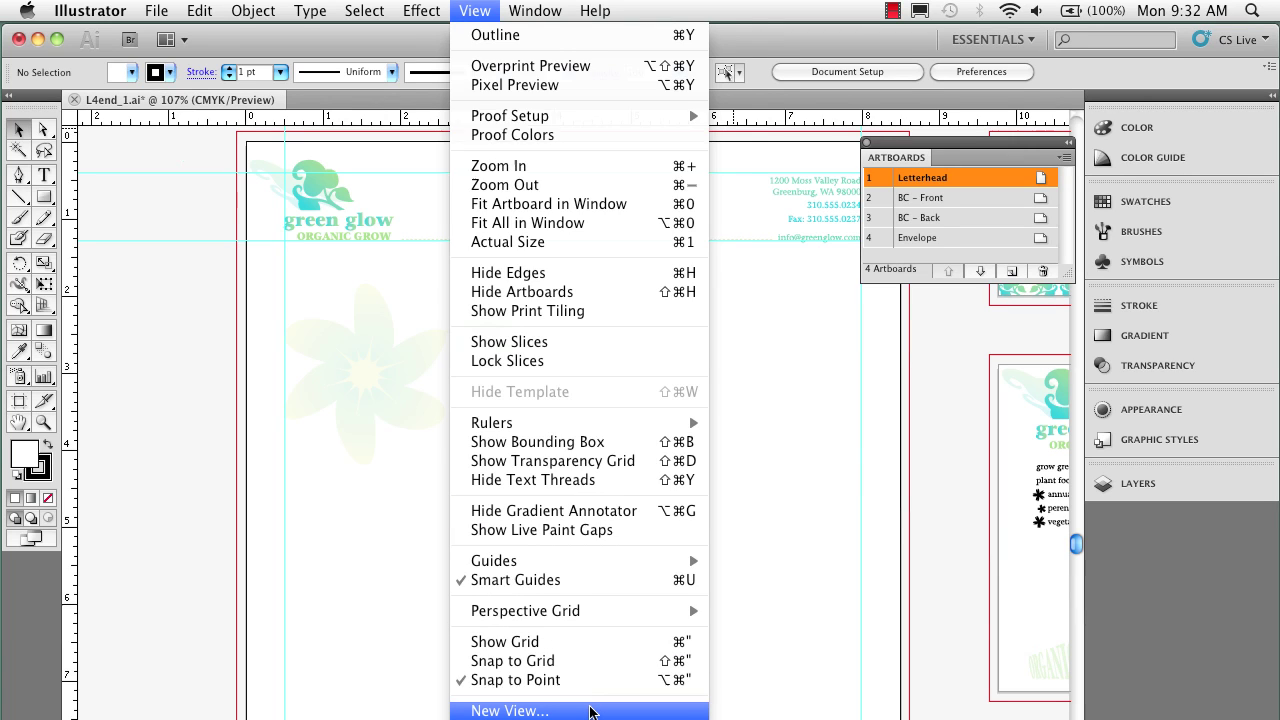
left_click(590, 711)
type("Lett")
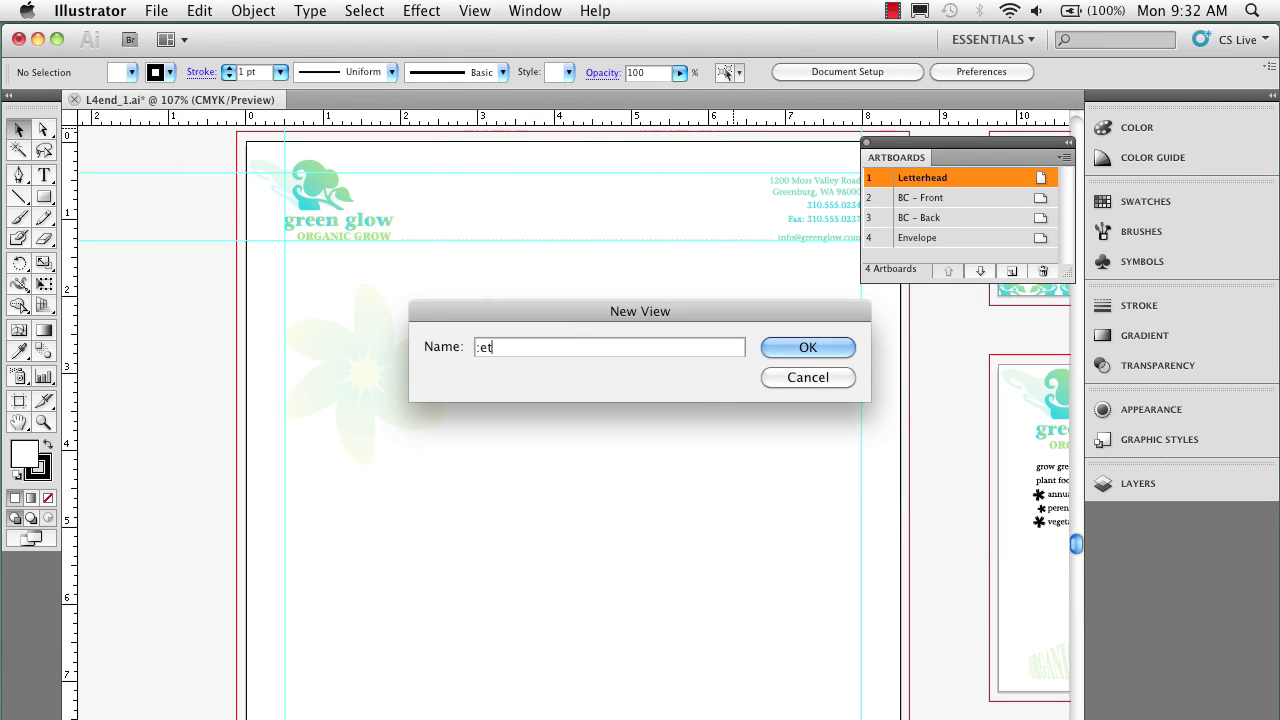
key("BackSpace")
key("BackSpace")
key("BackSpace")
key("BackSpace")
type("Let")
key("BackSpace")
type("tterhead")
- Confirm the Letterhead view, then save the fitted BC – Front artboard as view 'BC-Front'
left_click(786, 345)
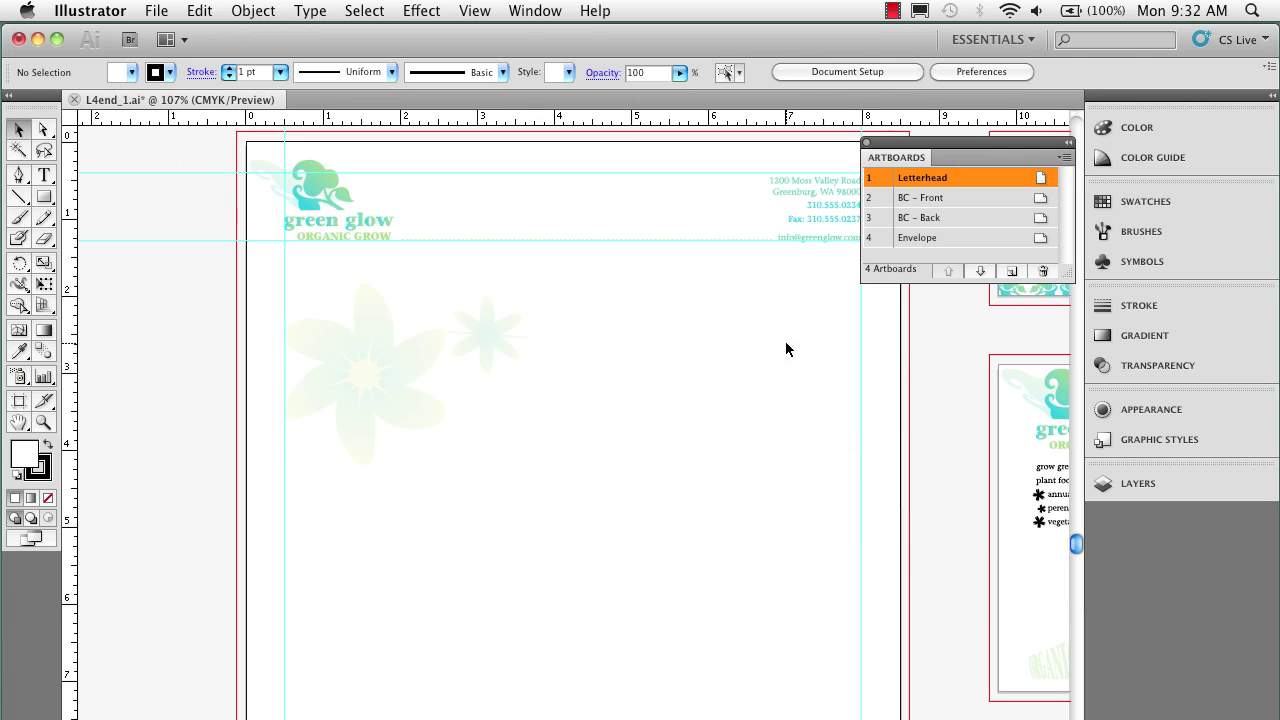
double_click(928, 200)
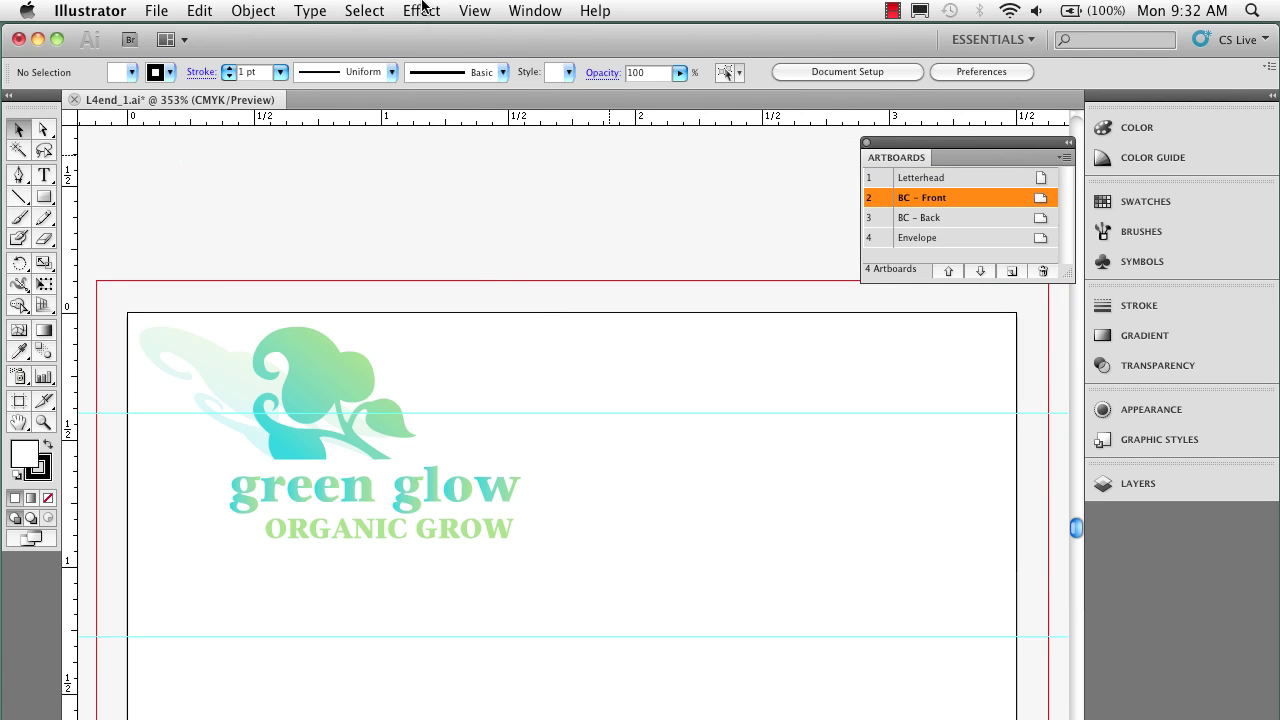
left_click(468, 11)
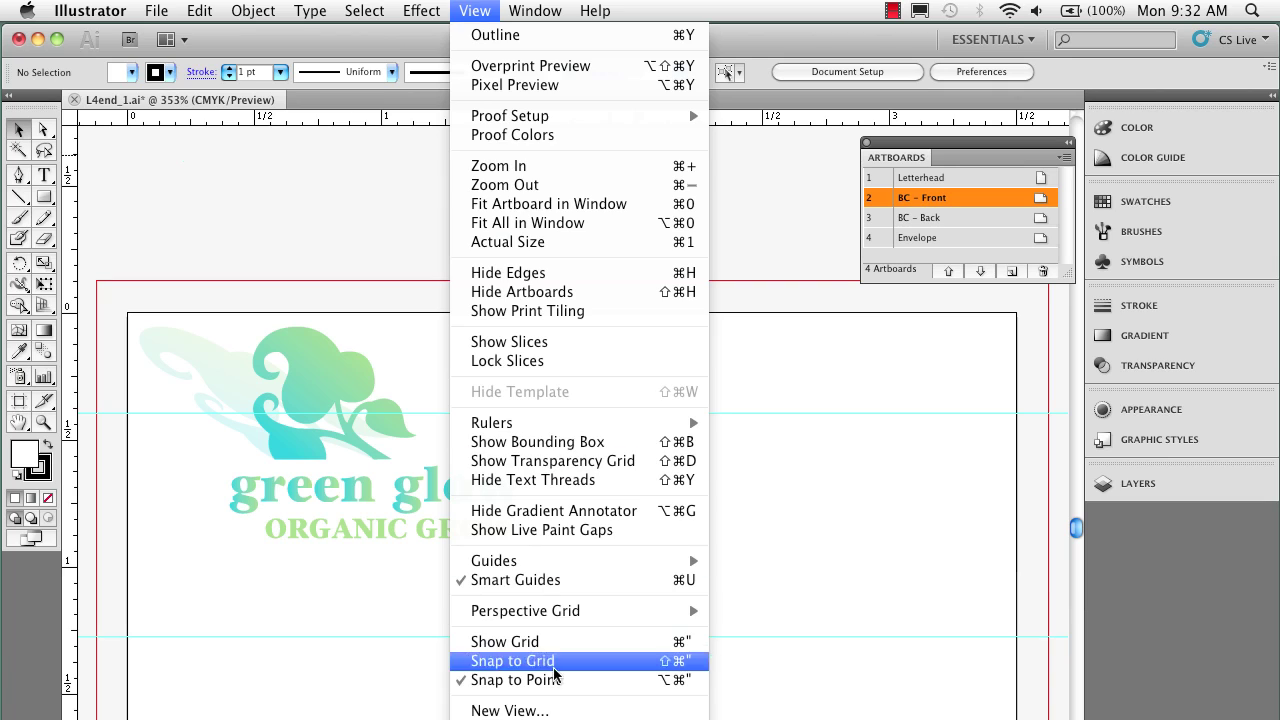
left_click(563, 710)
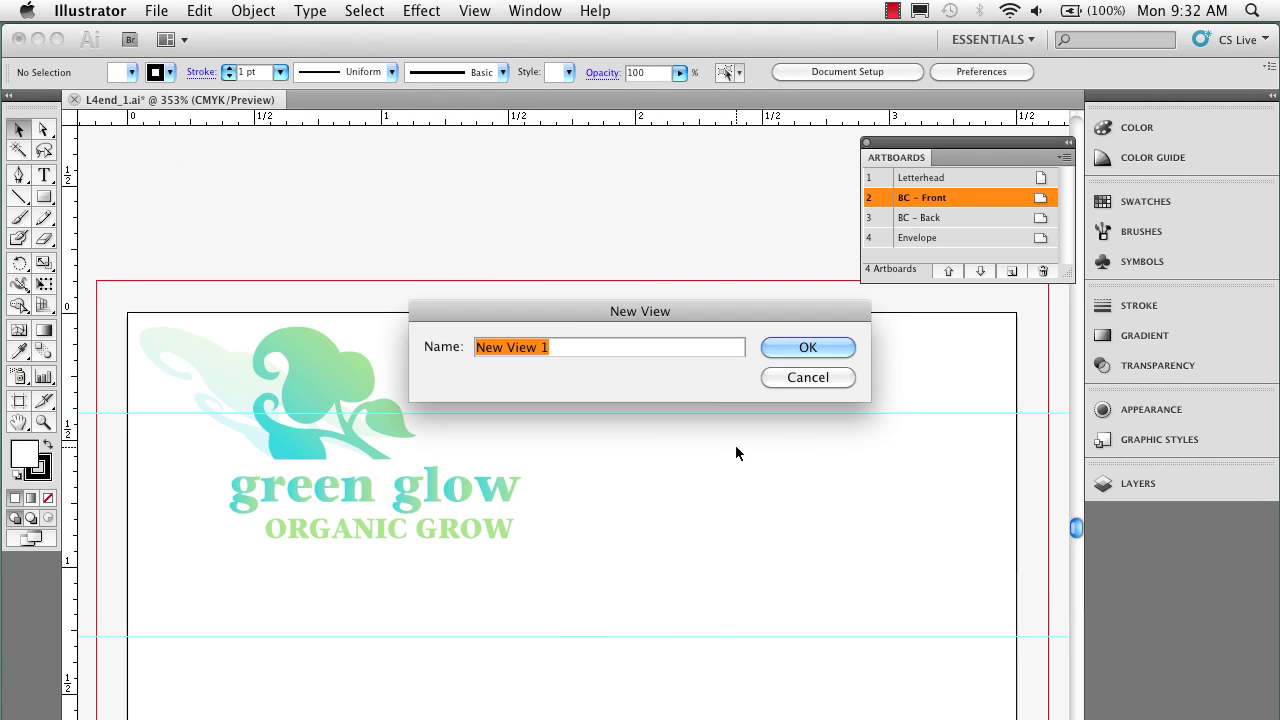
type("BC-Front")
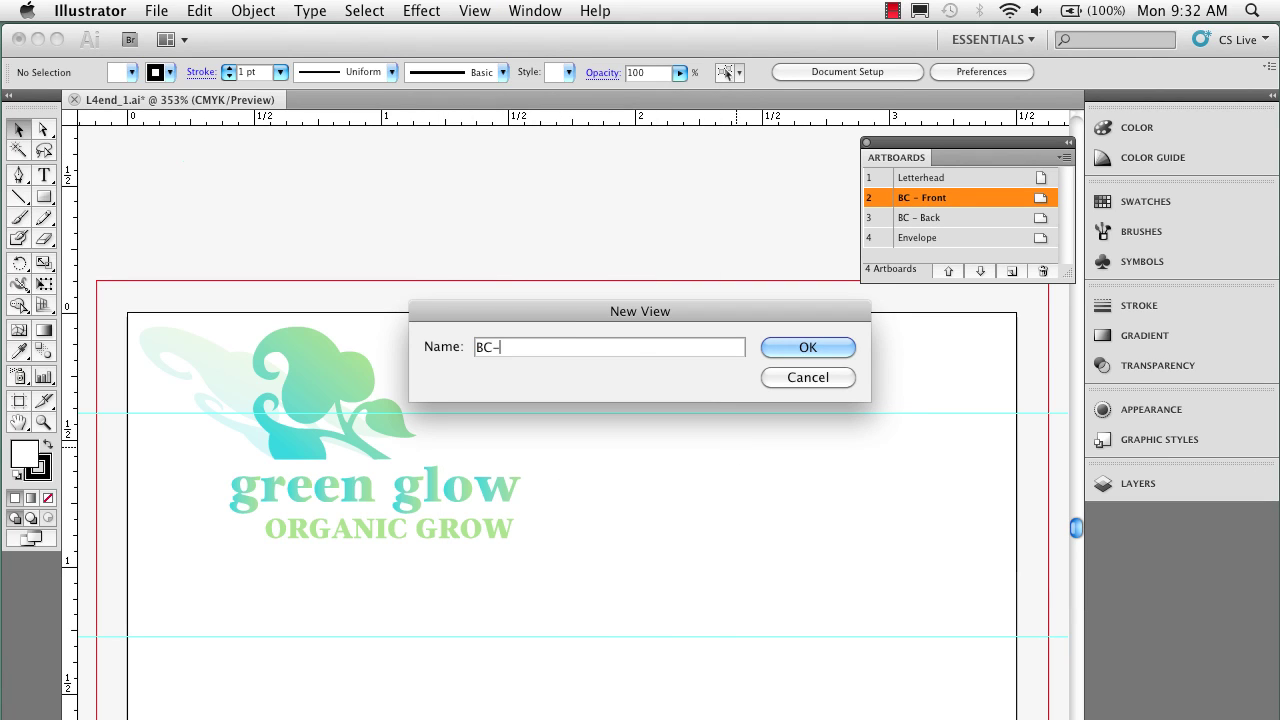
left_click(806, 347)
- Fit the BC – Back artboard and save it as a custom view named 'BC-Back'
left_click(928, 219)
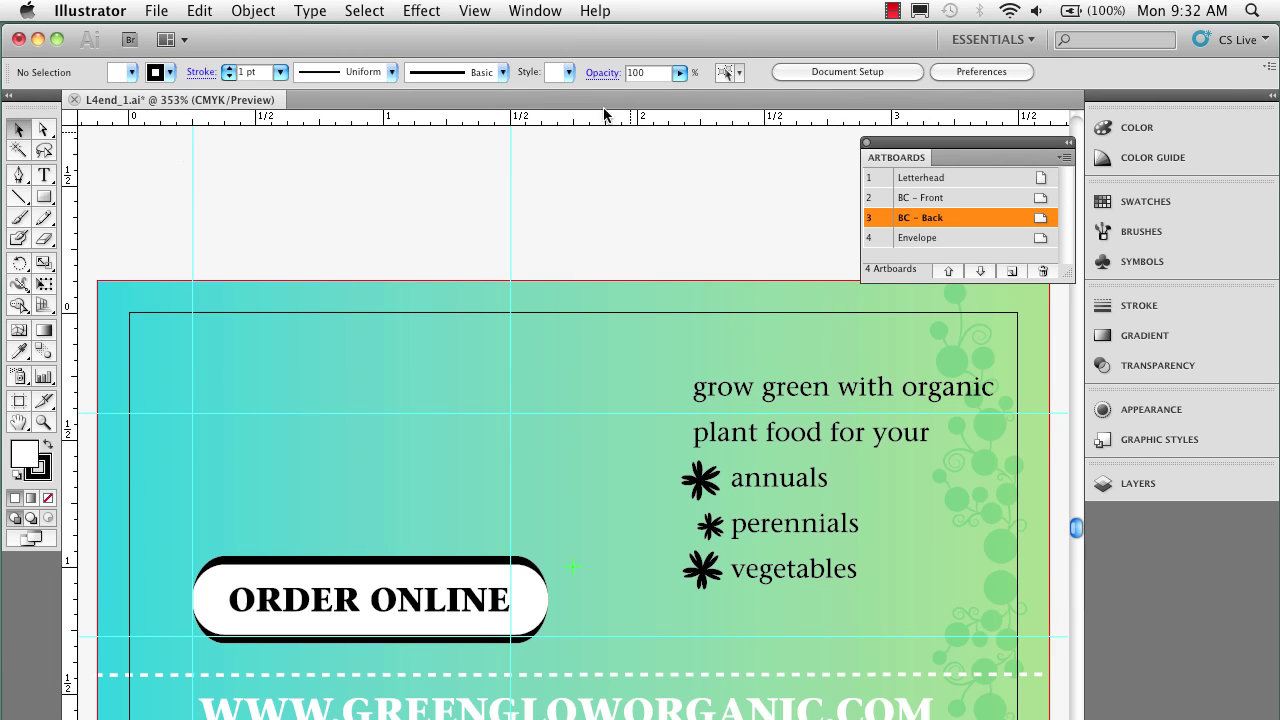
left_click(470, 10)
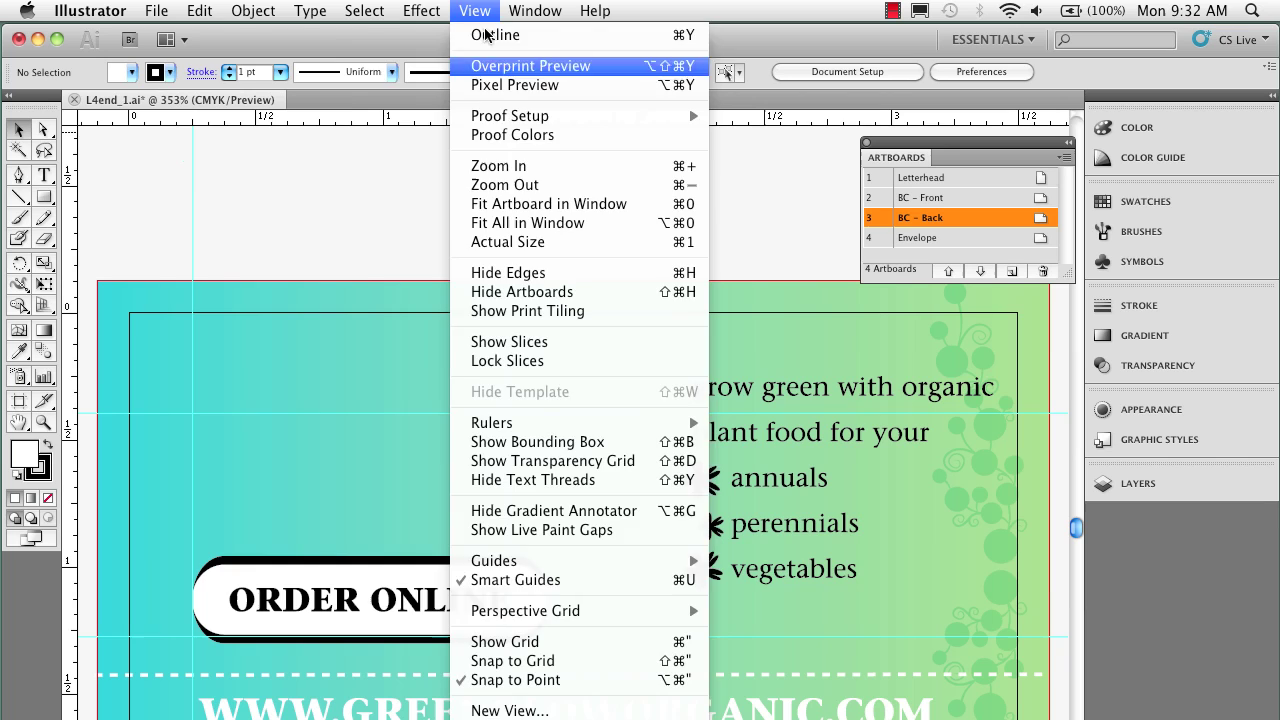
left_click(486, 710)
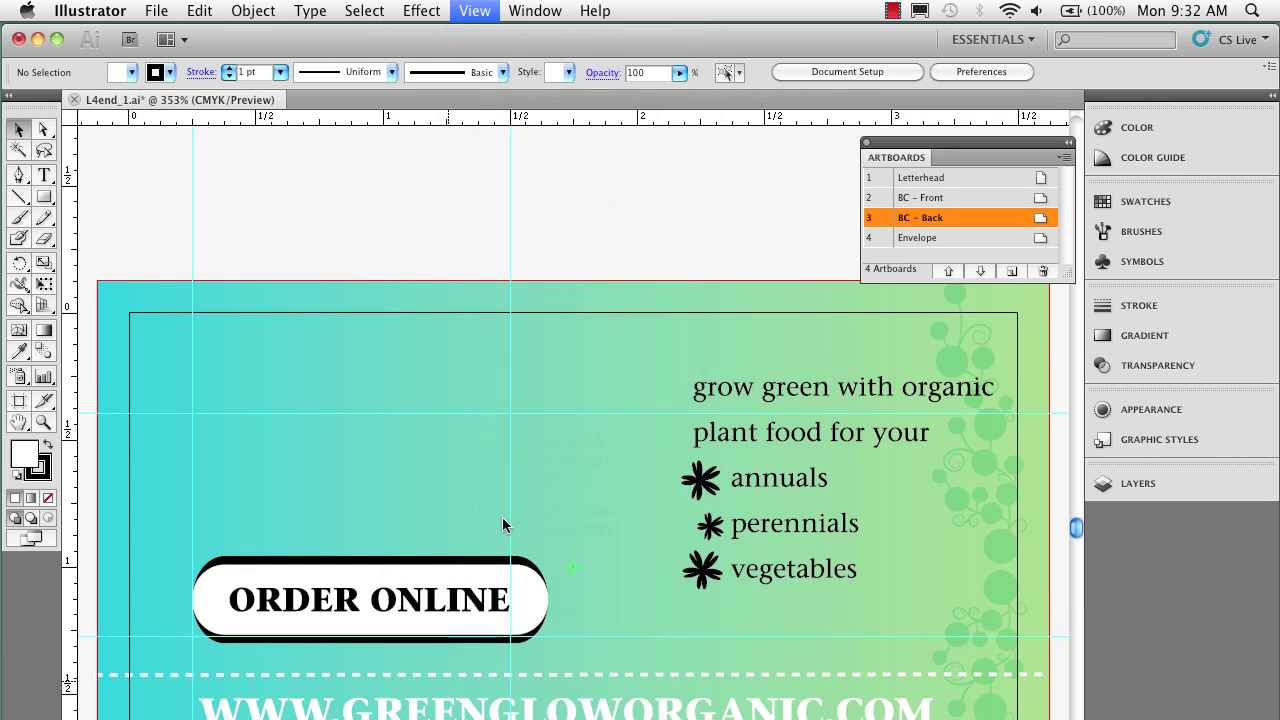
type("B")
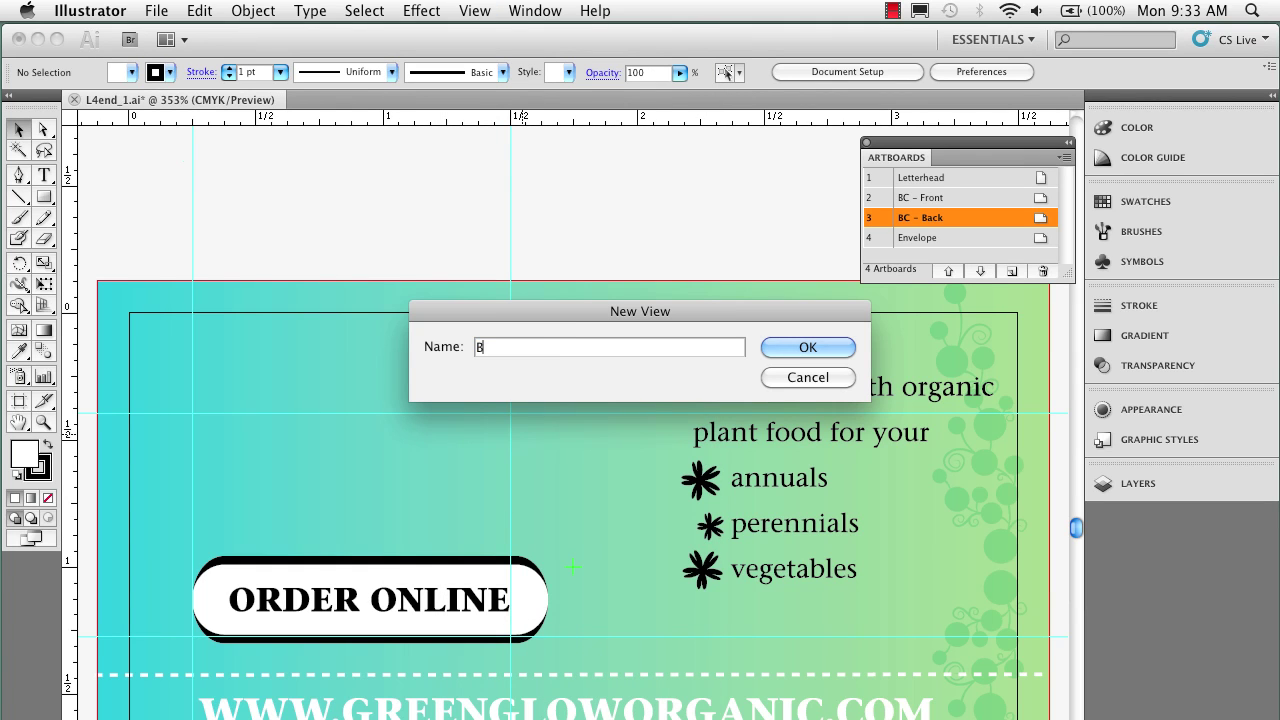
type("C -N")
key("BackSpace")
type("Back")
left_click(780, 348)
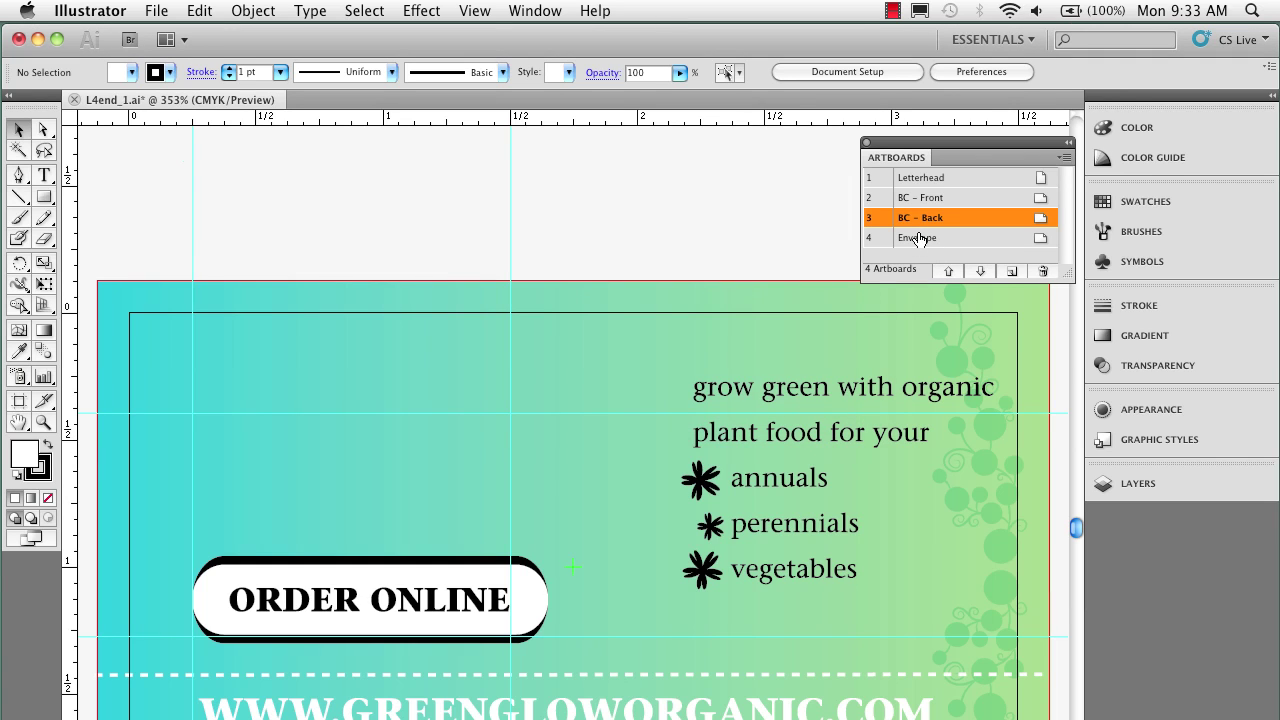
- Fit the Envelope artboard, save it as view 'Envelope', and check the View menu's saved views
double_click(918, 237)
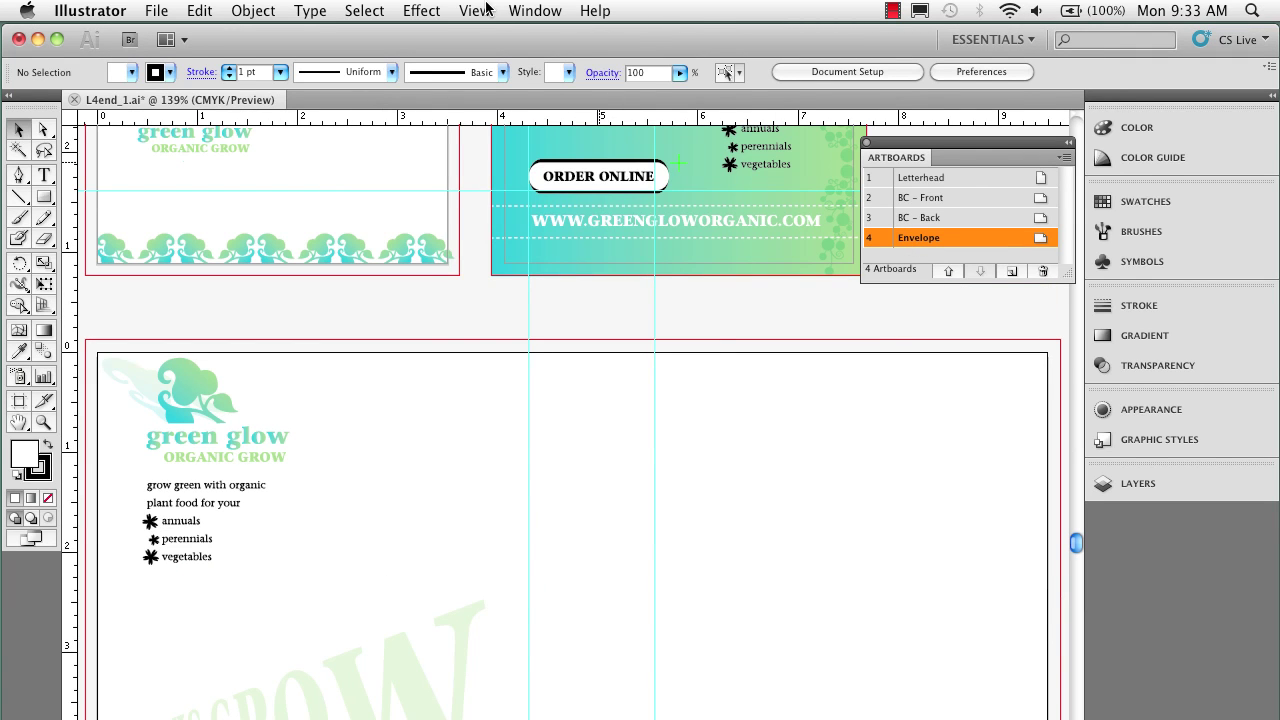
left_click(487, 9)
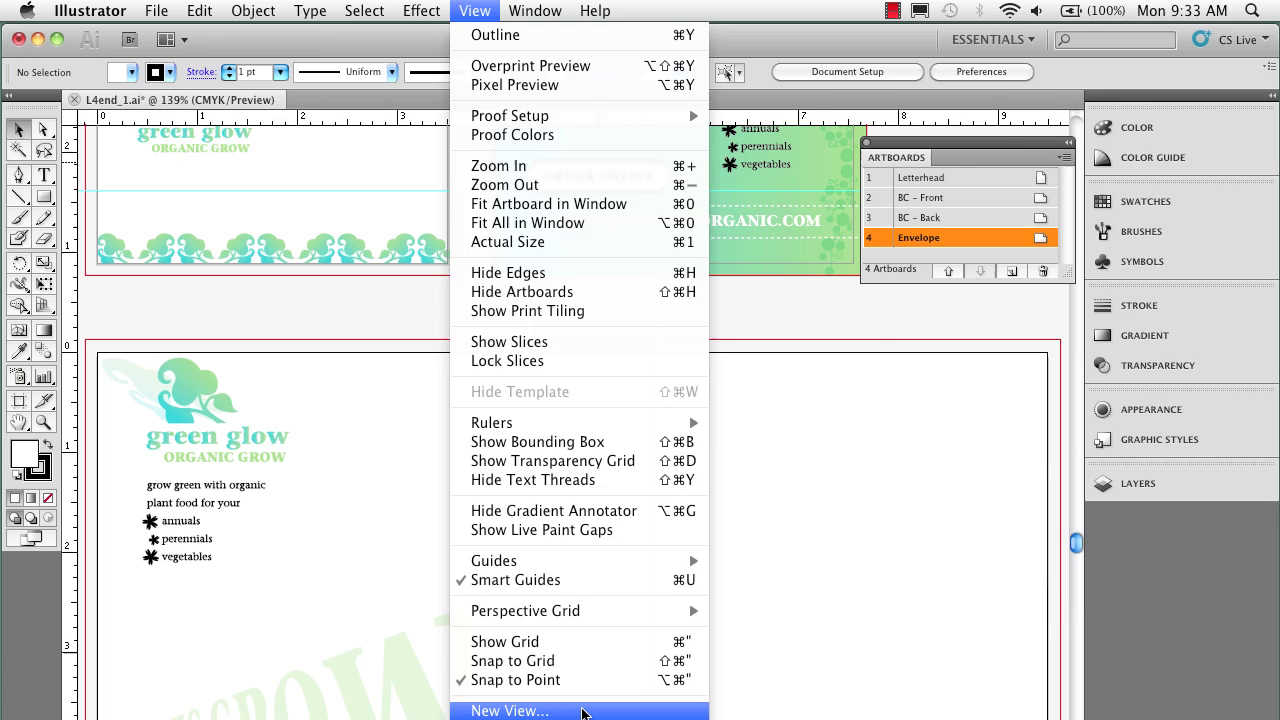
left_click(583, 711)
type("E")
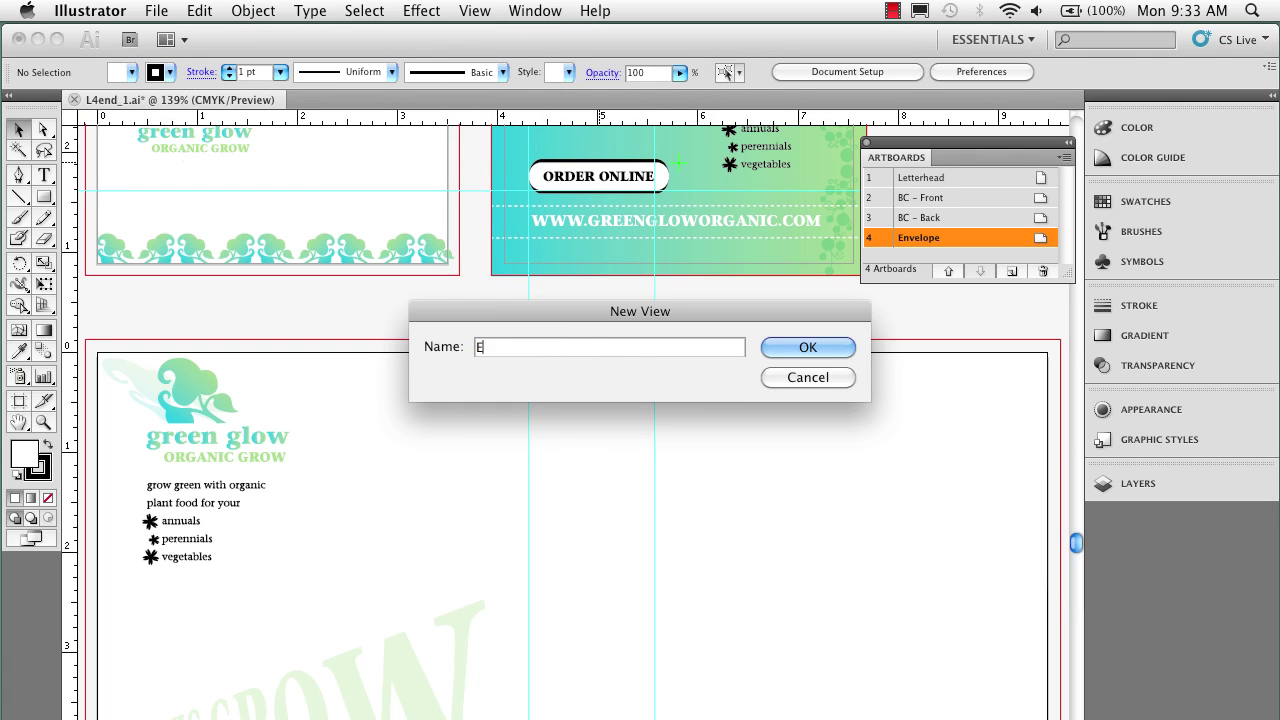
type("nvelope")
left_click(795, 349)
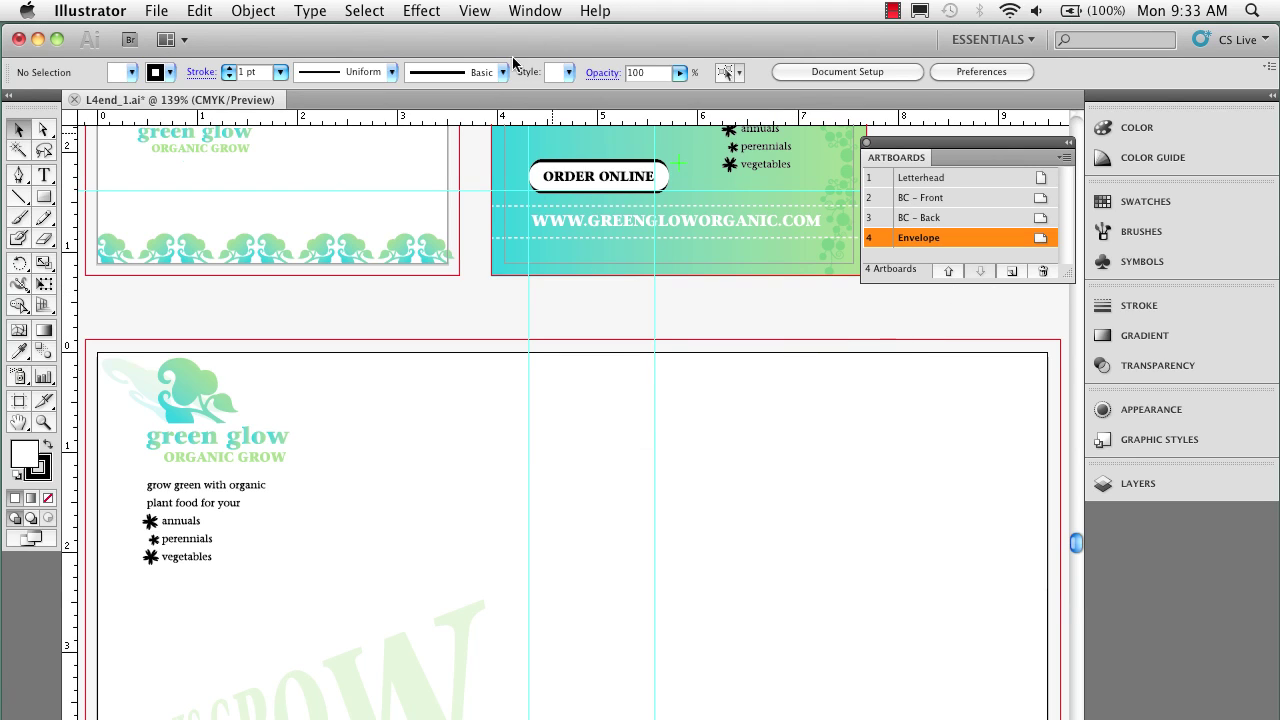
left_click(475, 10)
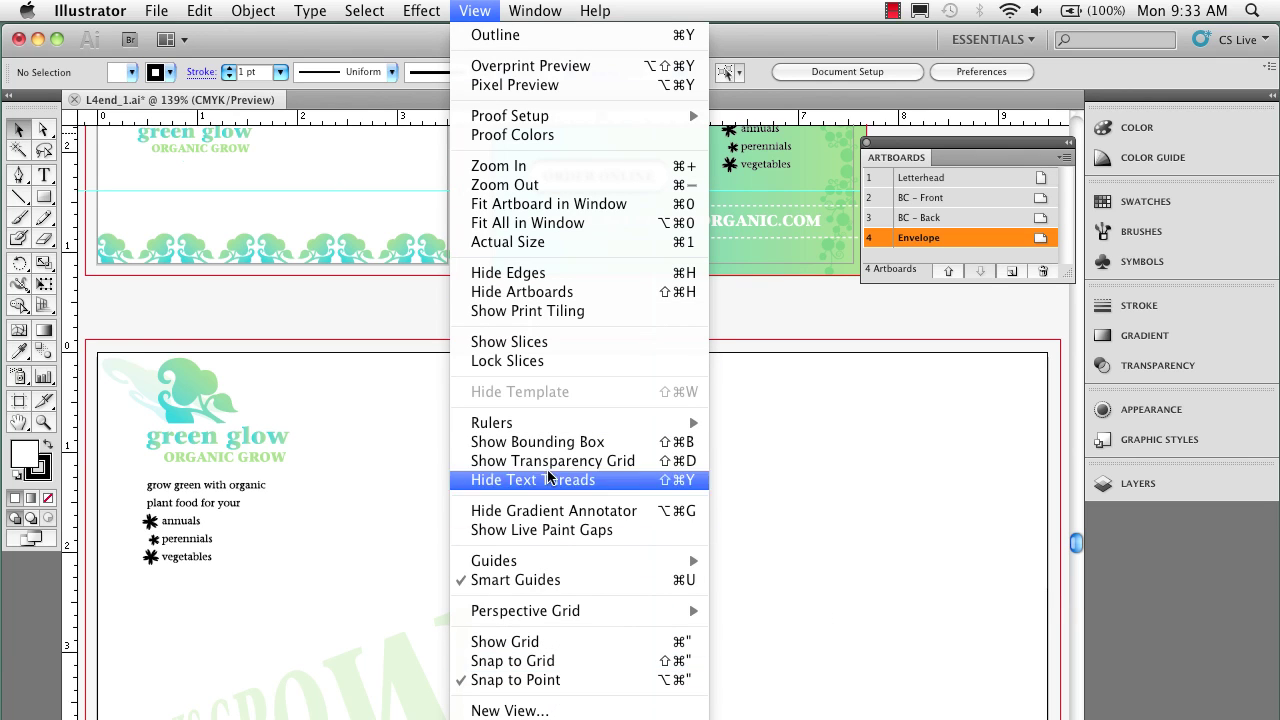
left_click(475, 10)
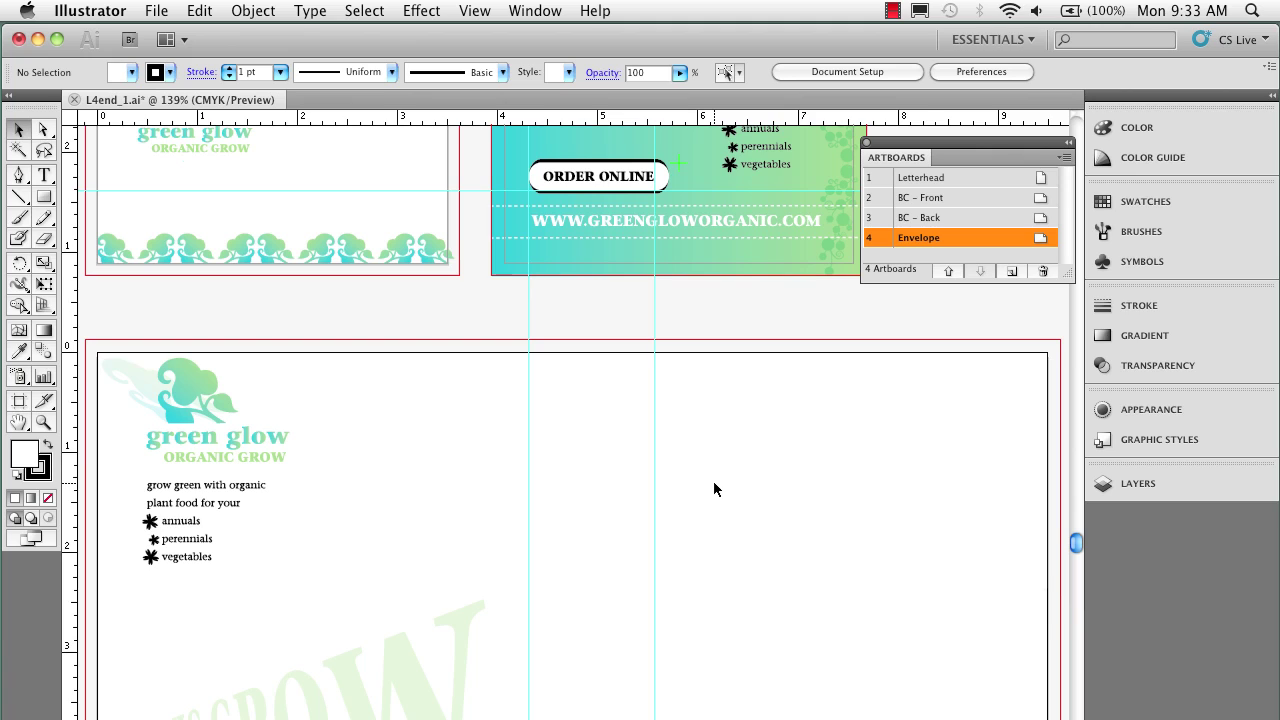
- Open Keyboard Shortcuts for Menu Commands, expand View, and scroll to Custom View 1
left_click(199, 10)
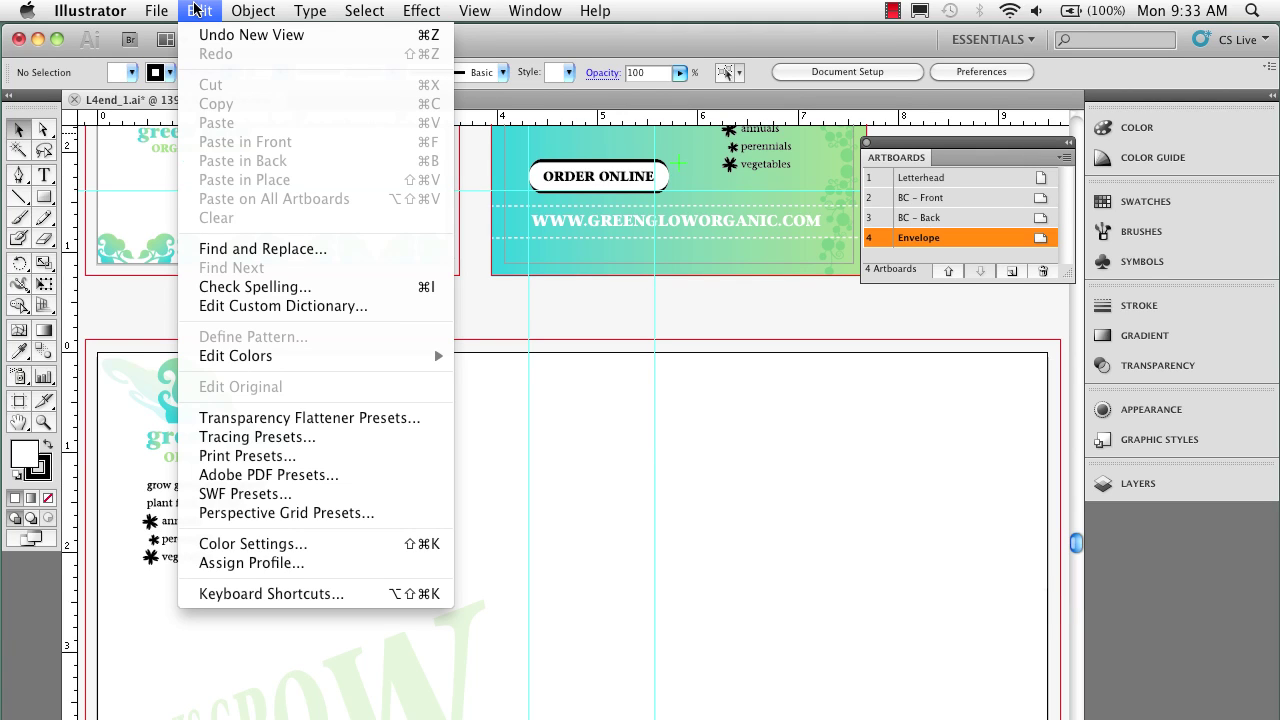
left_click(385, 594)
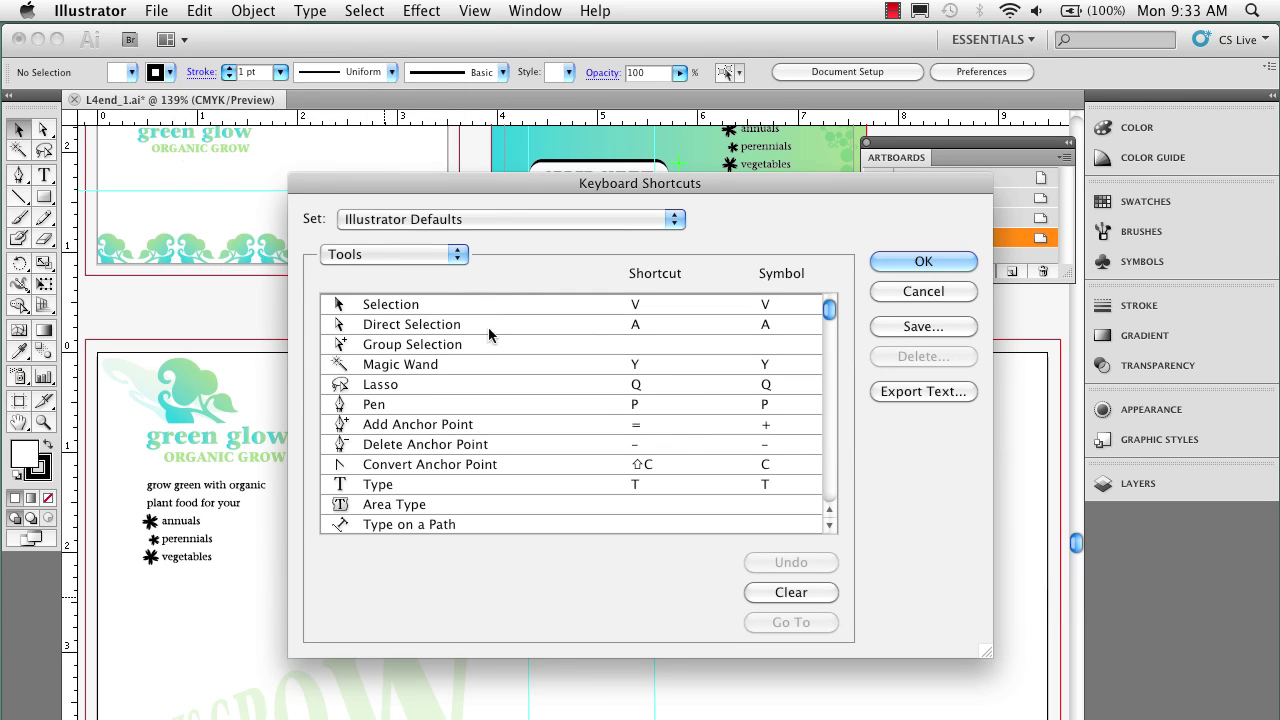
left_click(426, 254)
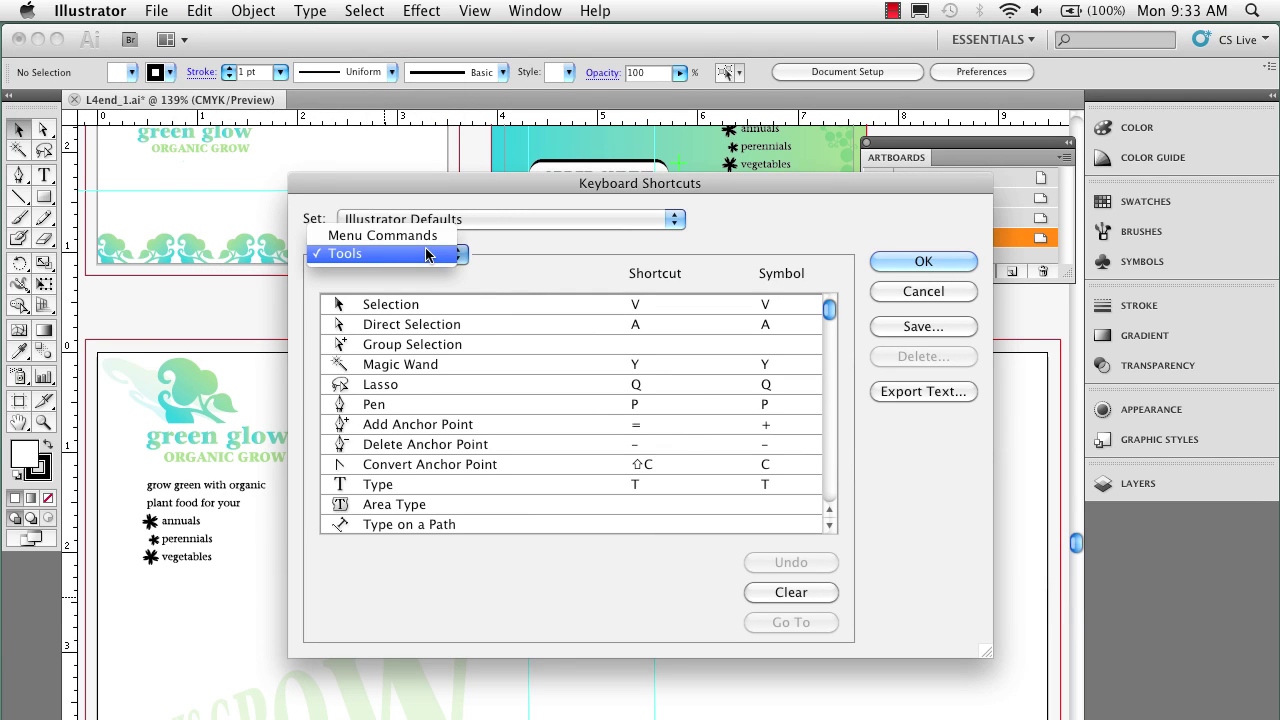
left_click(418, 234)
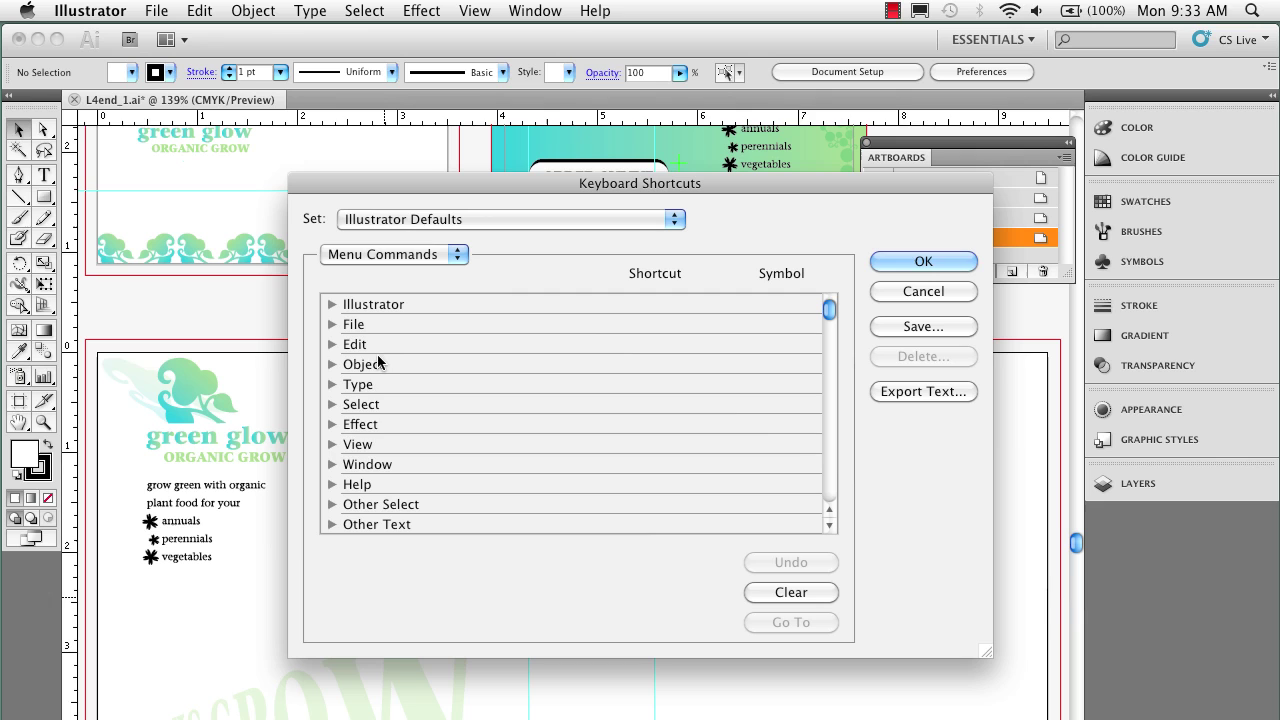
left_click(331, 444)
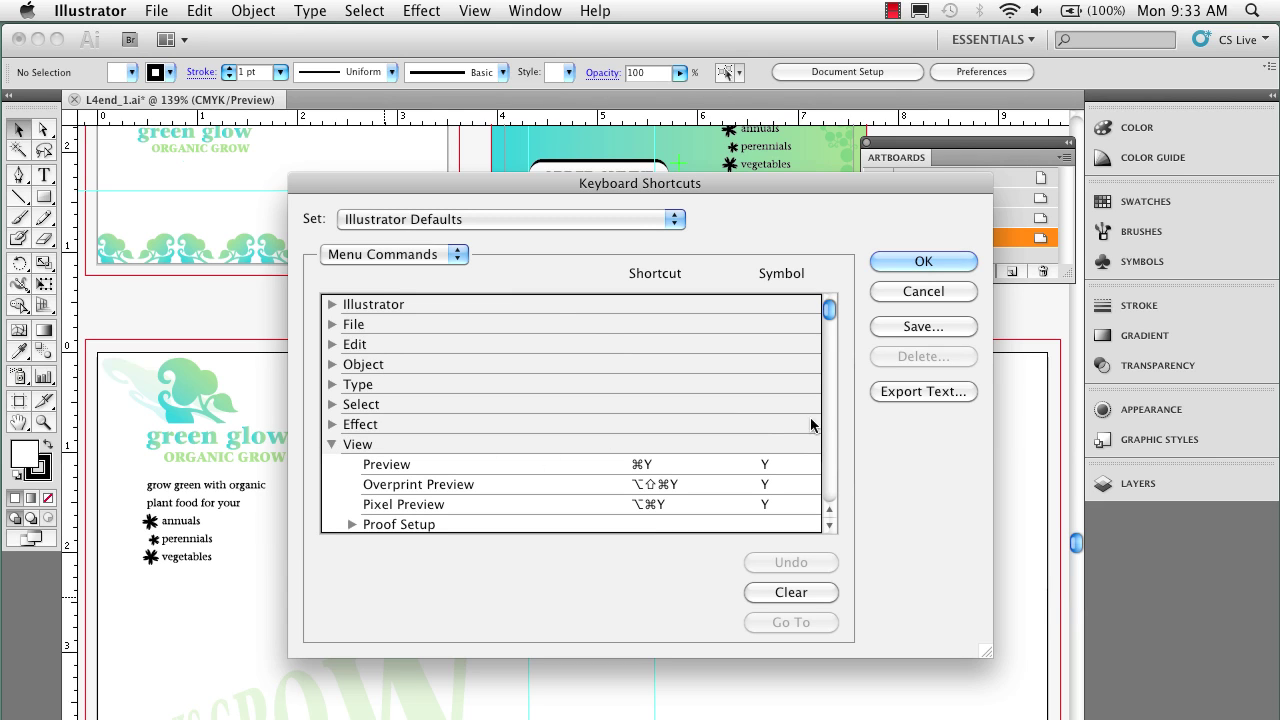
left_click_drag(828, 313, 805, 458)
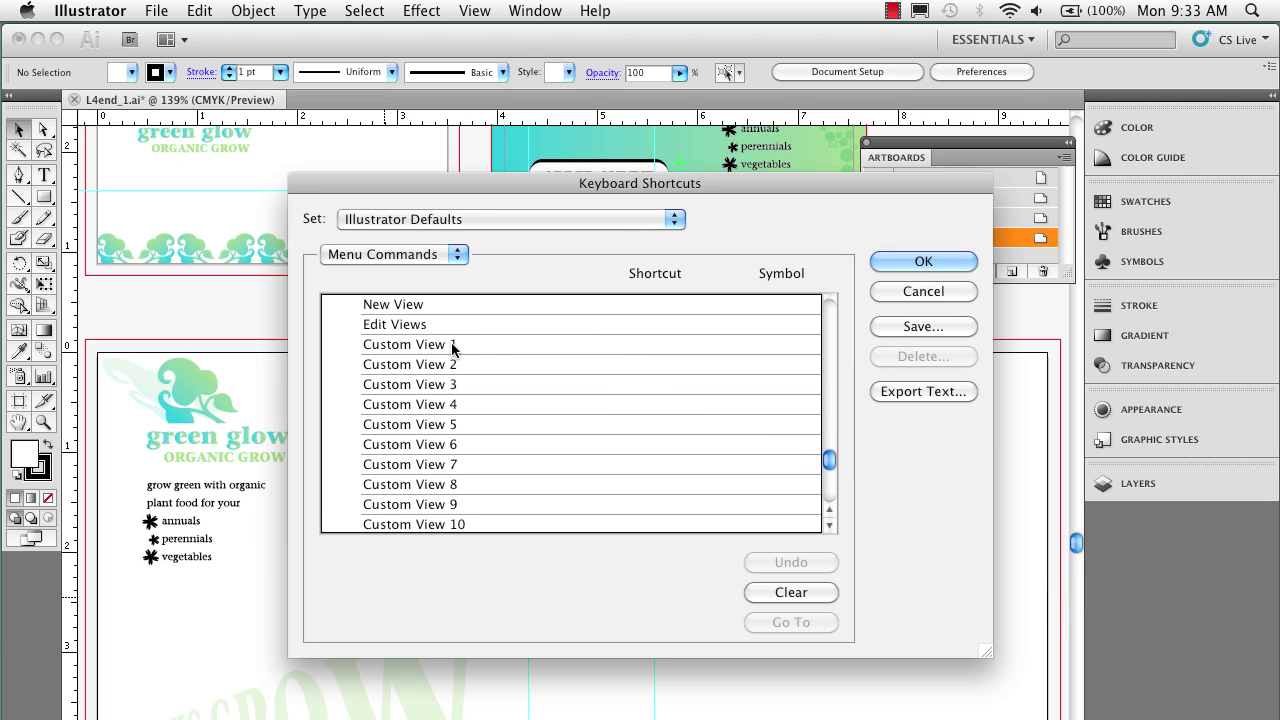
- Assign F1, F2, F3 and F4 to Custom View 1–4, overriding the conflicting Cut/Copy/Paste shortcuts
left_click(528, 347)
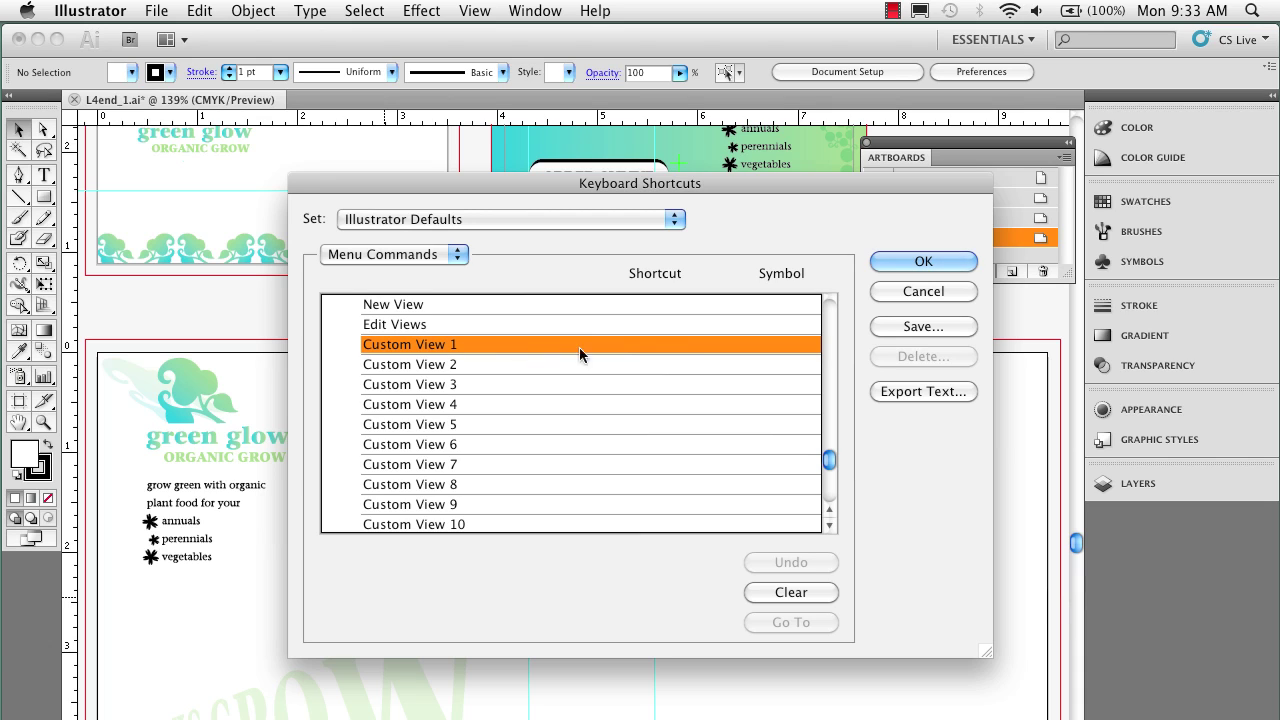
left_click(669, 350)
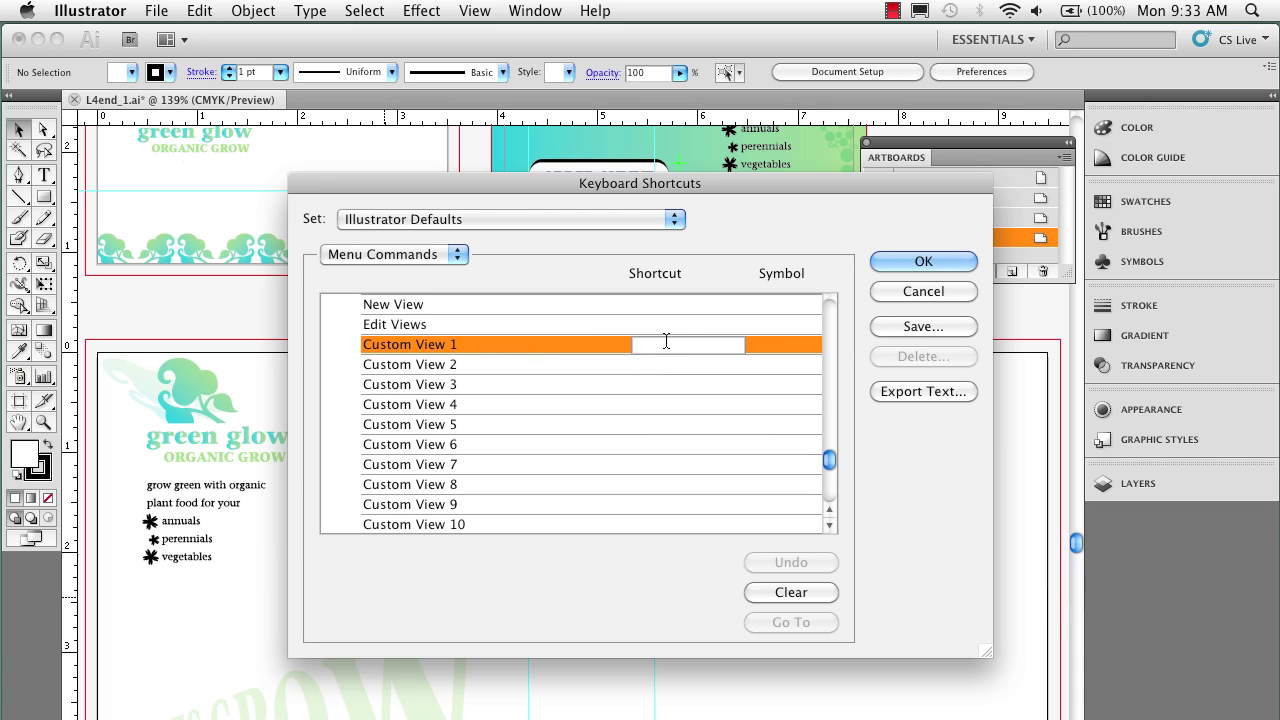
key("F1")
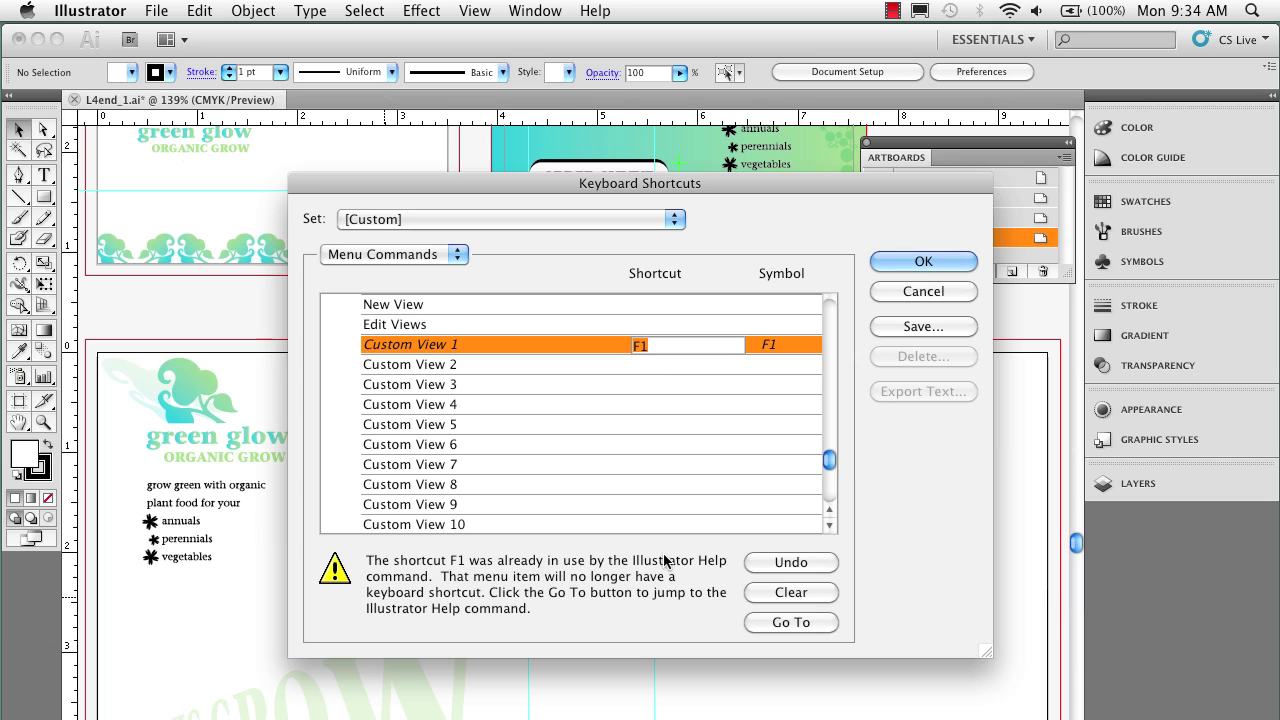
left_click(652, 367)
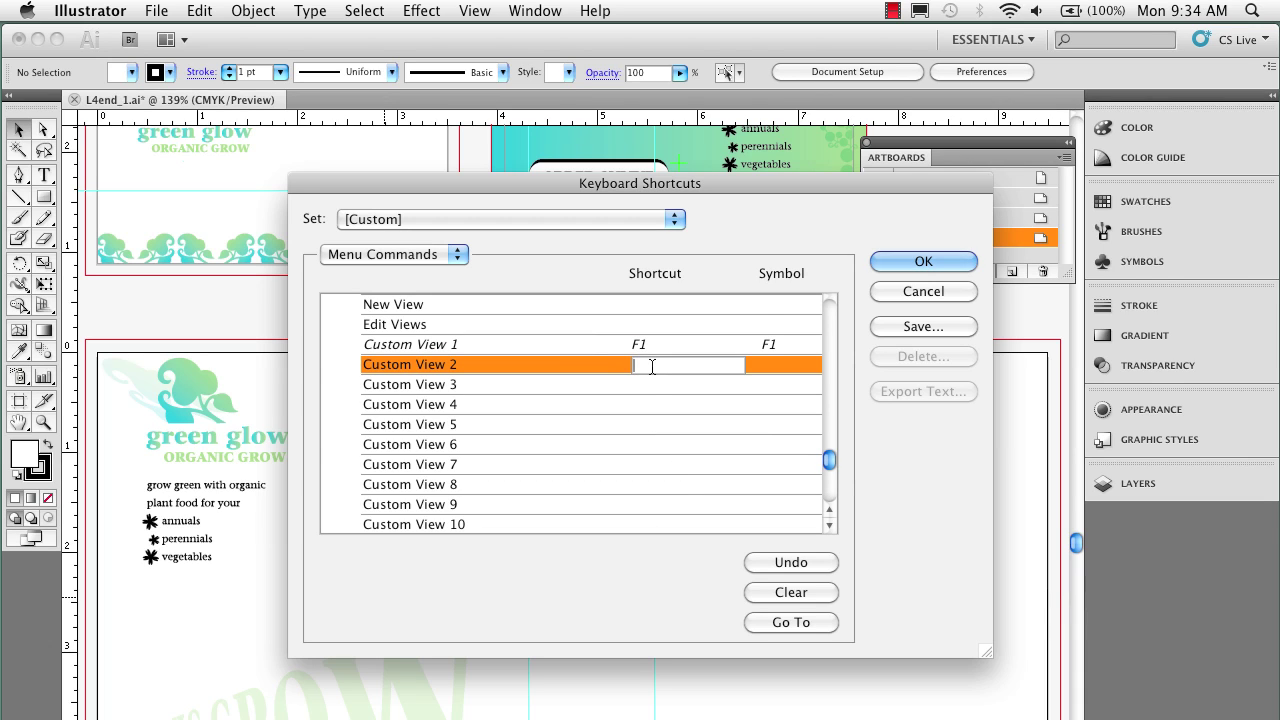
key("F2")
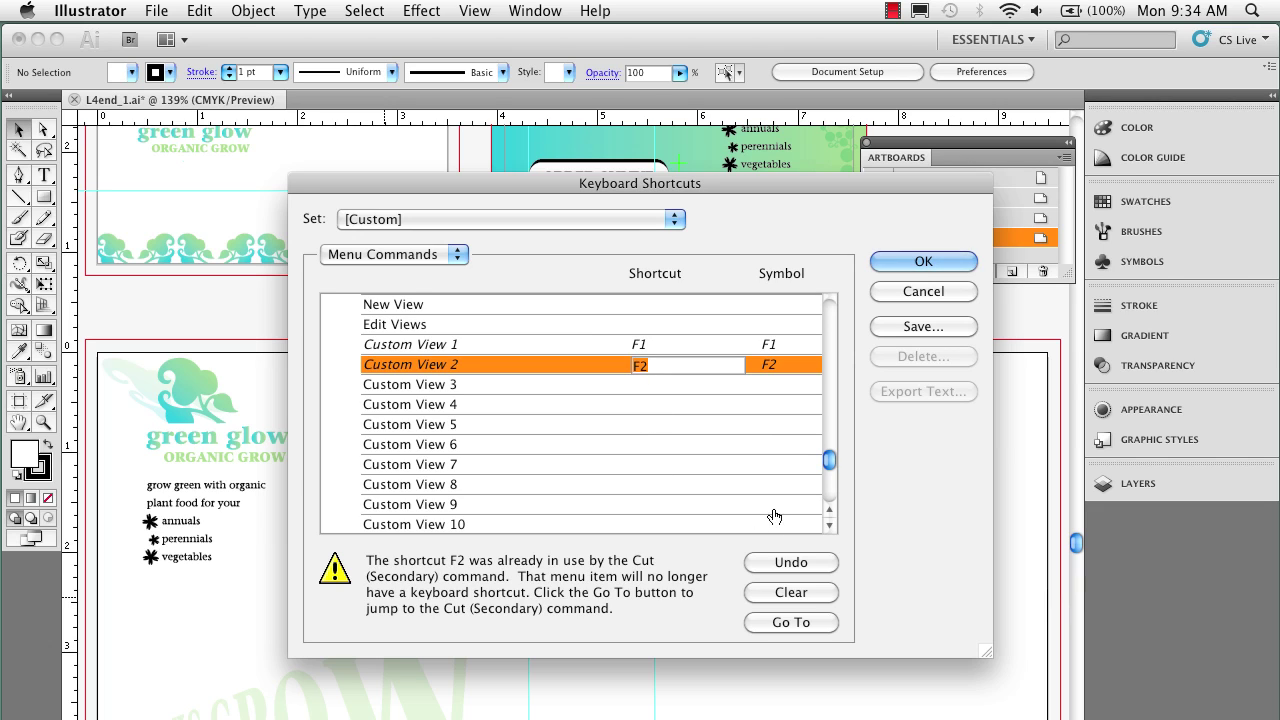
left_click(641, 388)
key("F3")
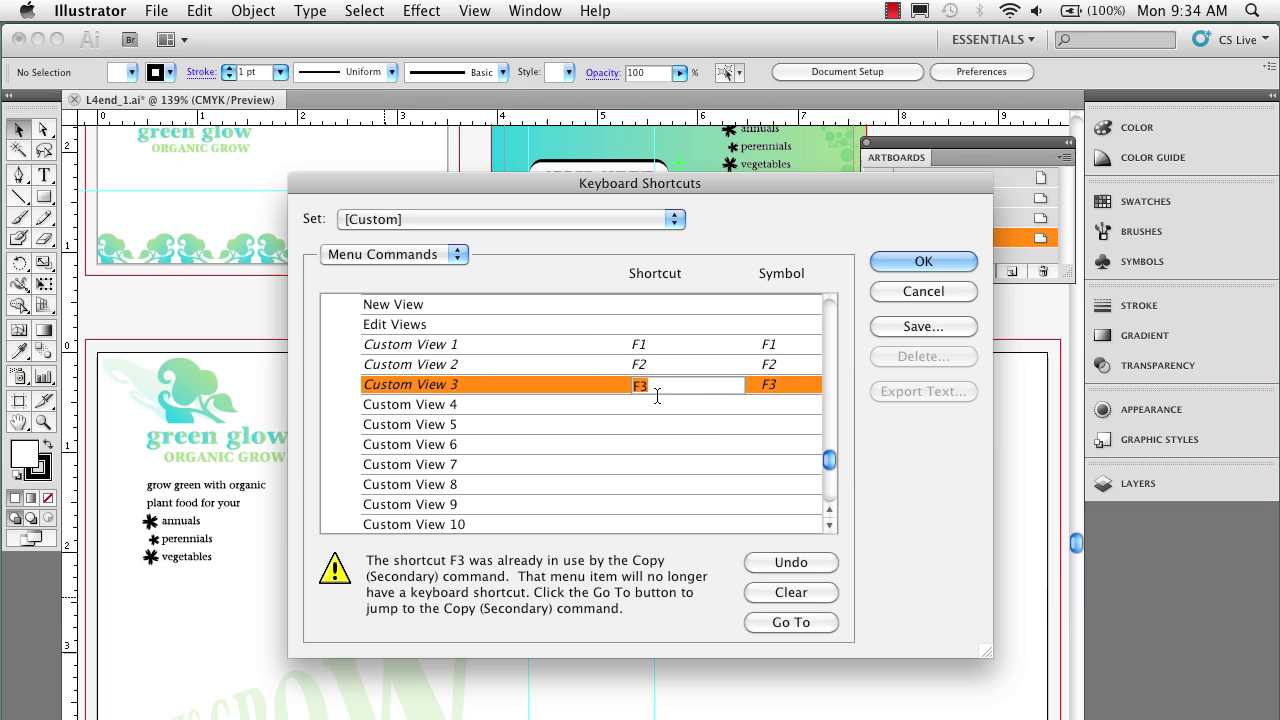
left_click(659, 413)
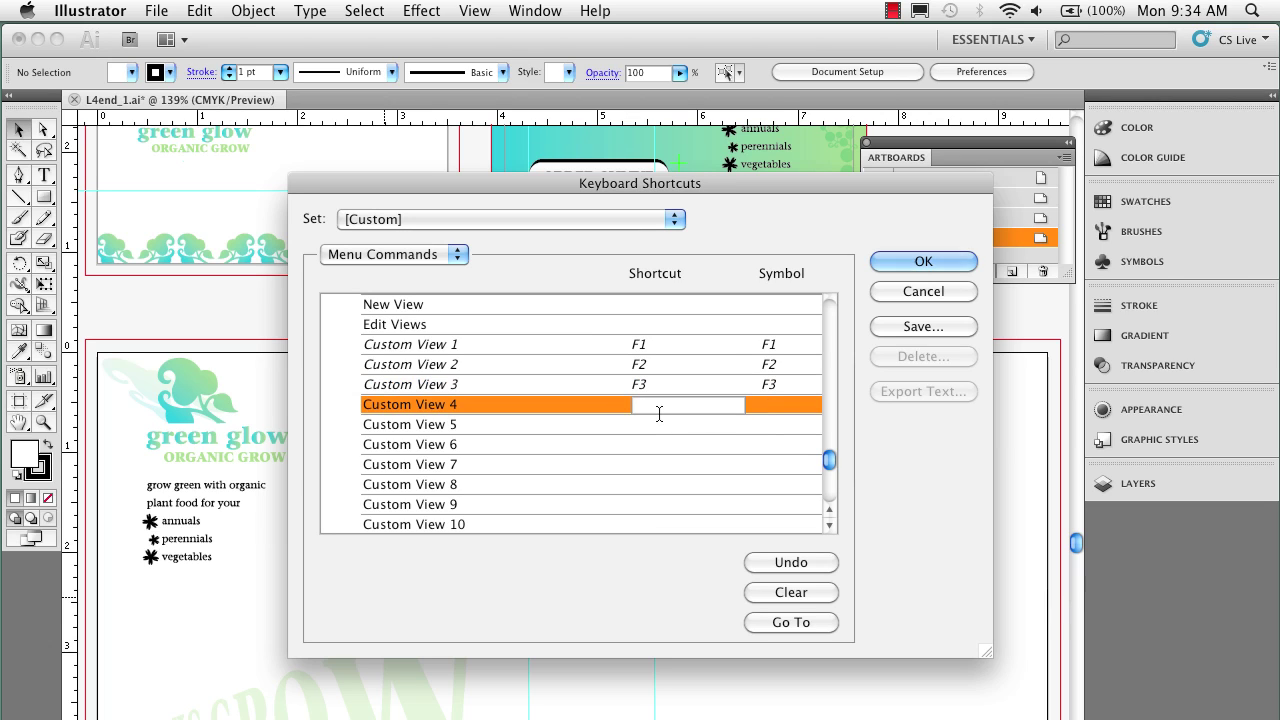
key("F4")
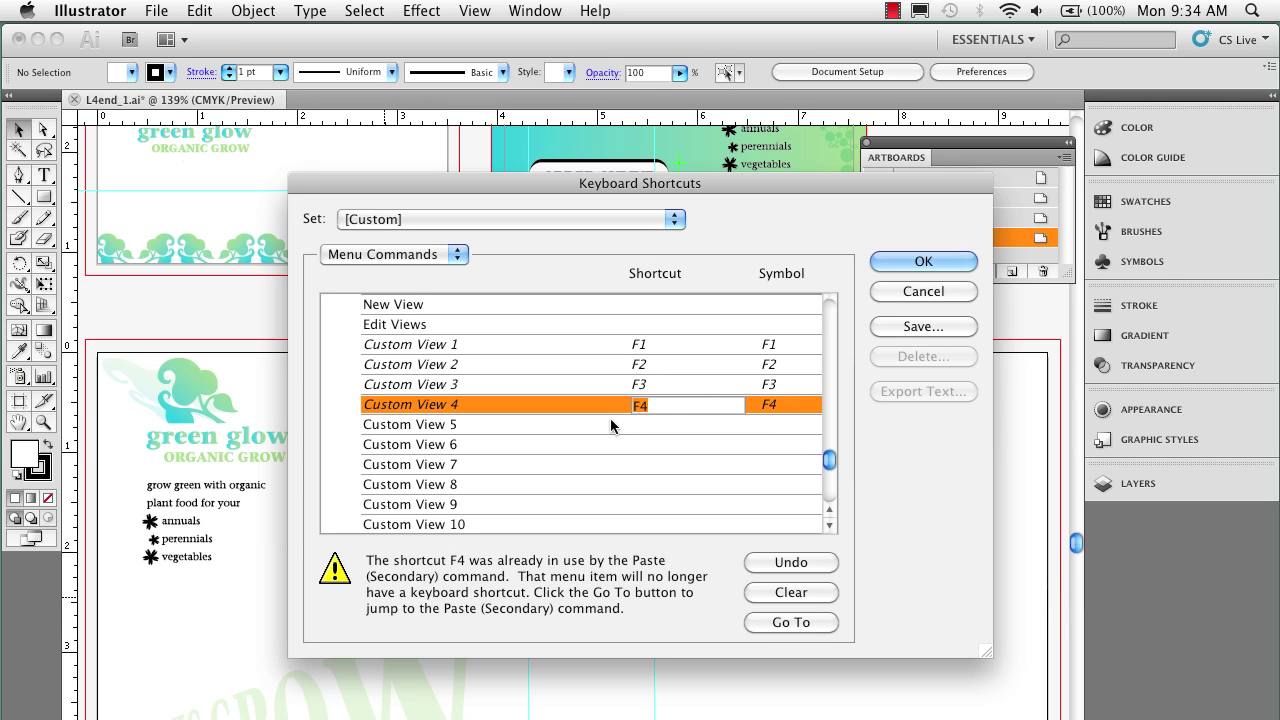
- Save the shortcuts as keyset 'The Artboard Shuffle', keep it active, and close the dialog
left_click(911, 327)
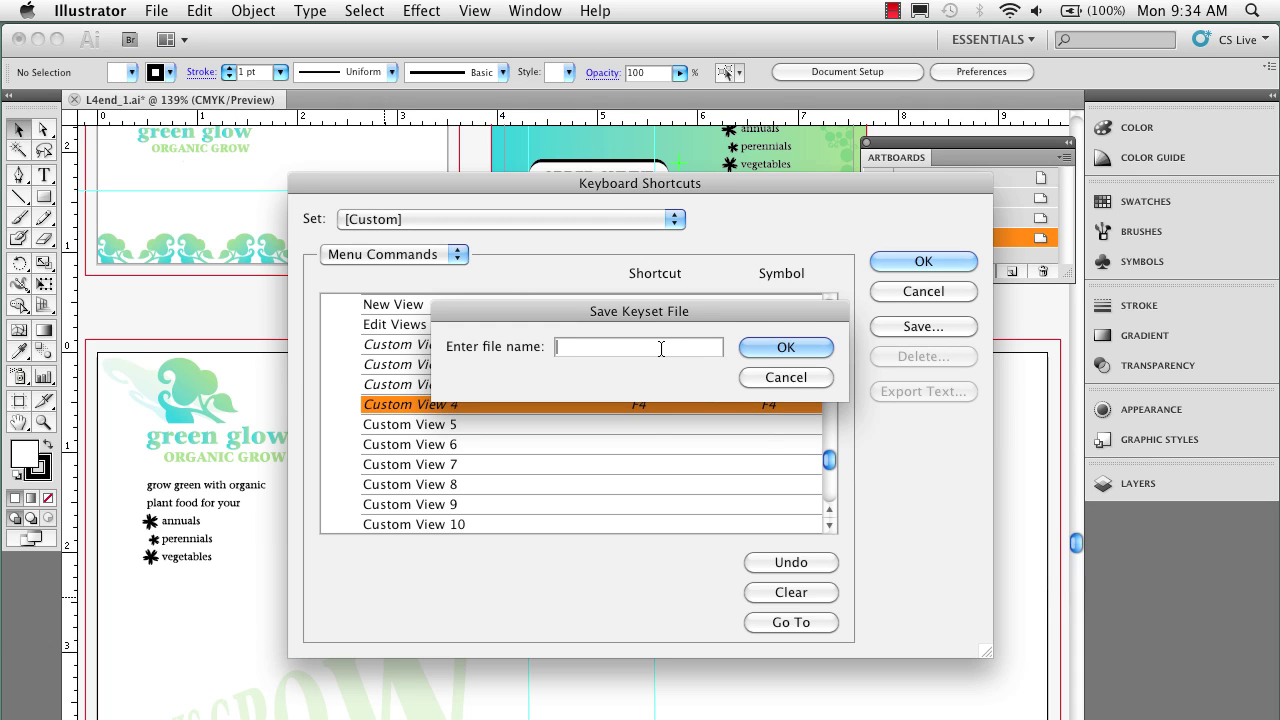
type("The Artboard Shuffle")
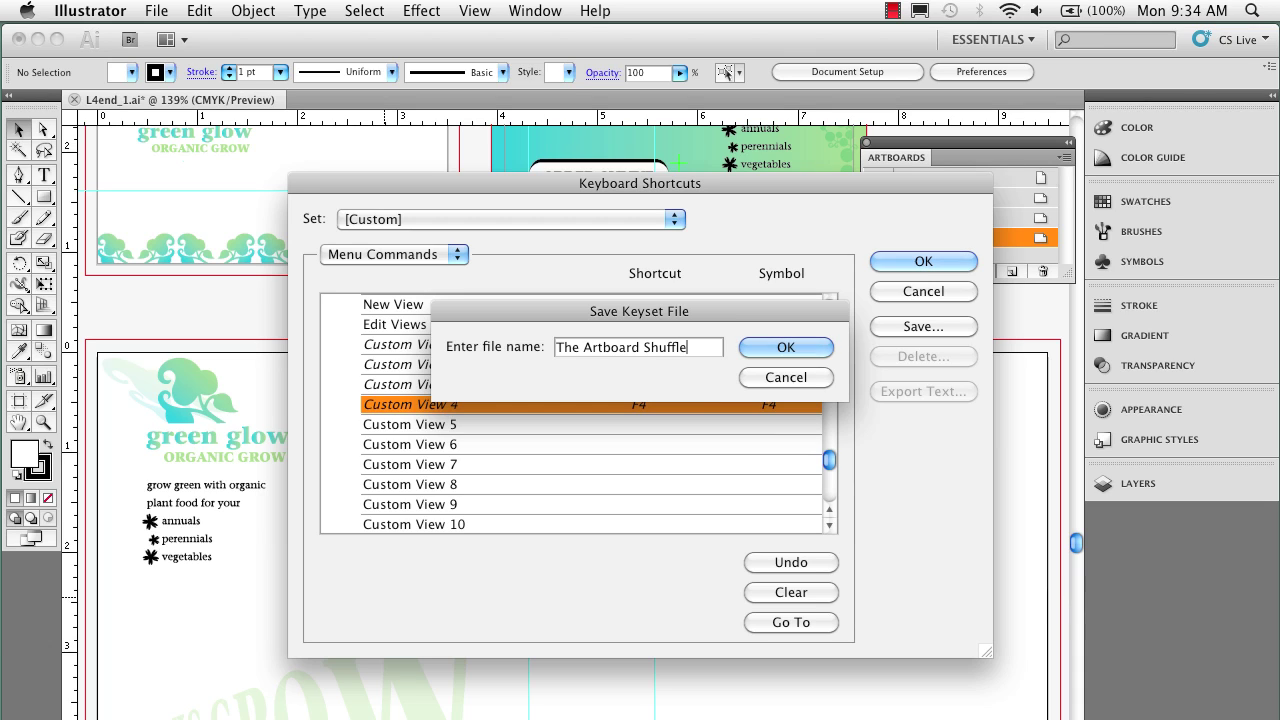
left_click(785, 347)
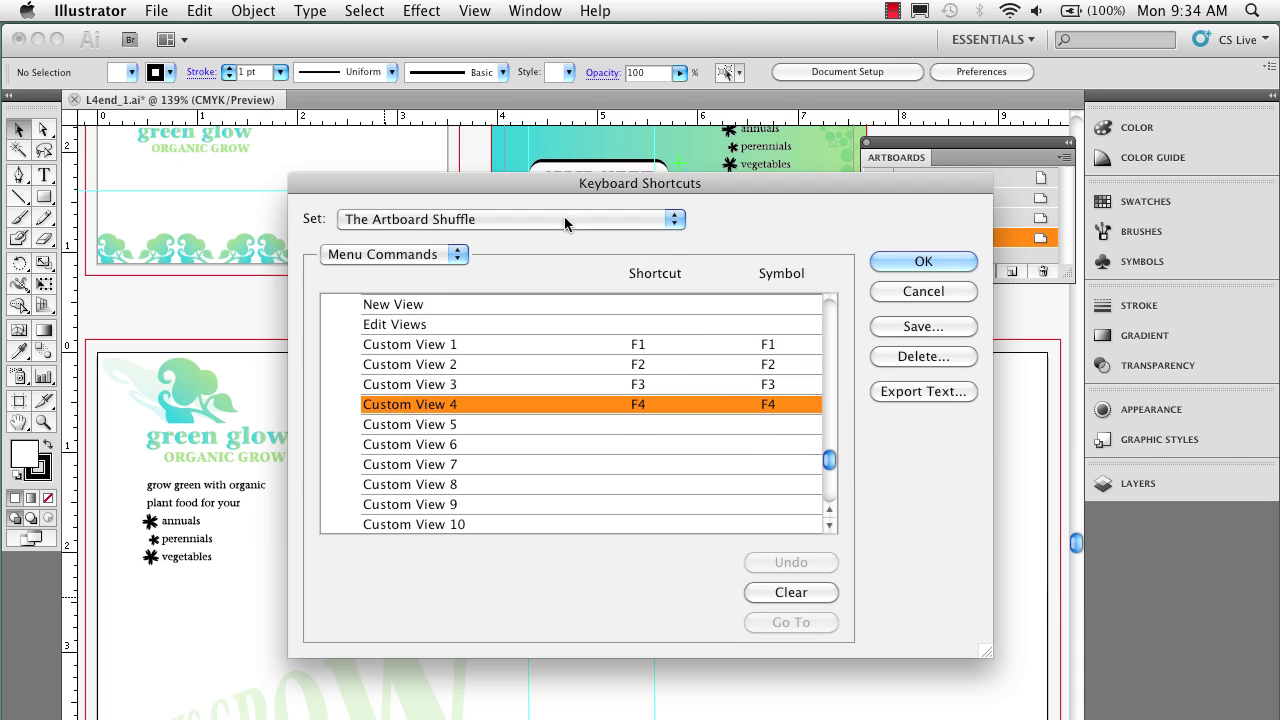
left_click(564, 216)
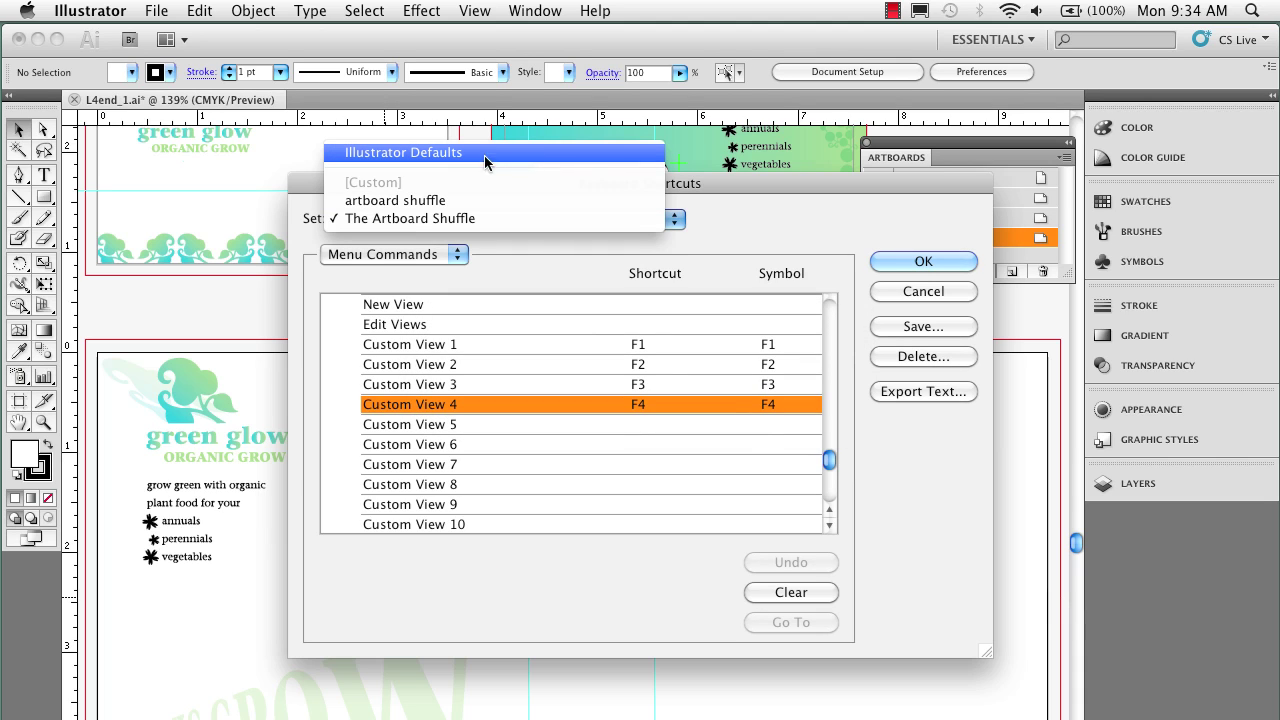
left_click(510, 218)
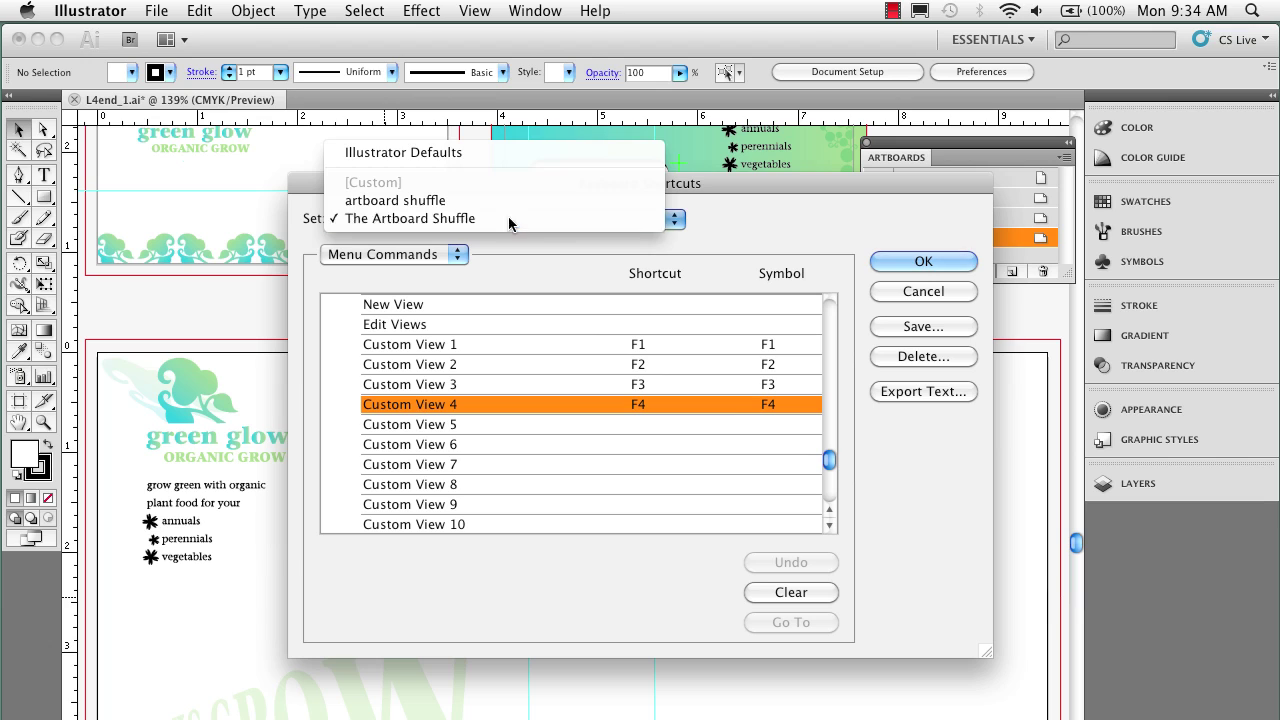
left_click(910, 259)
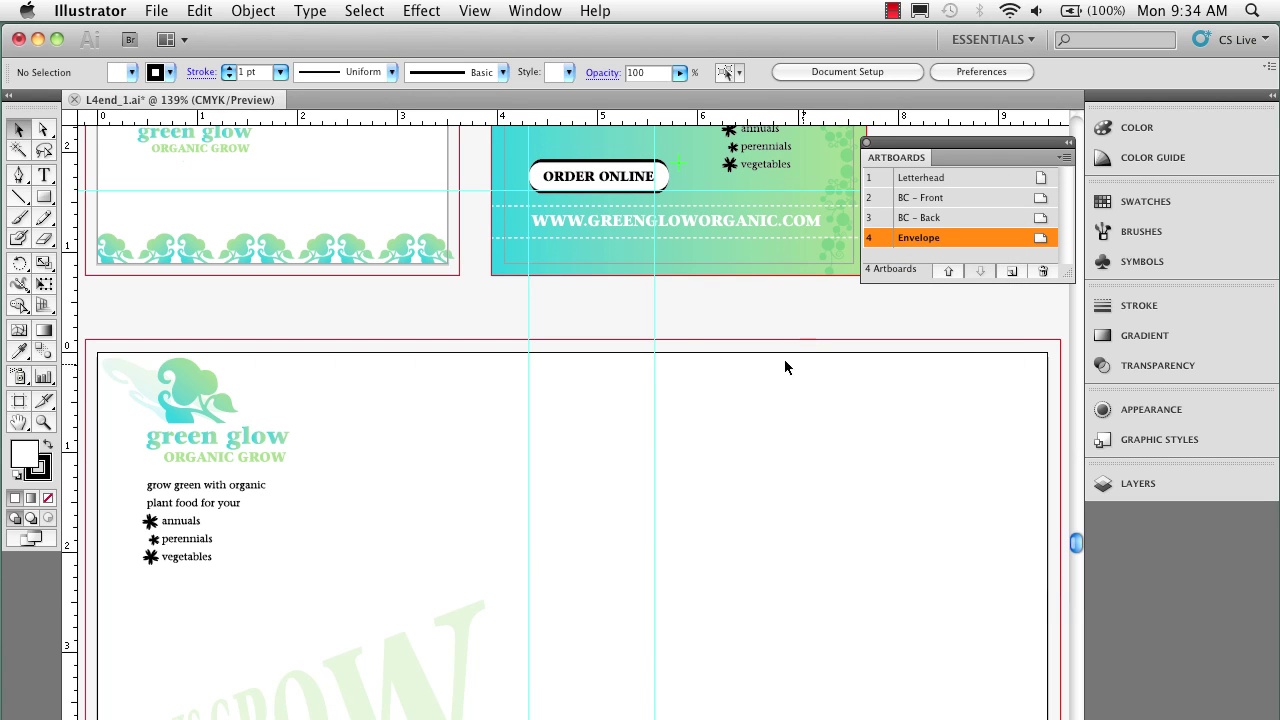
- Fit all four artboards in the window with View > Fit All in Window
left_click(472, 11)
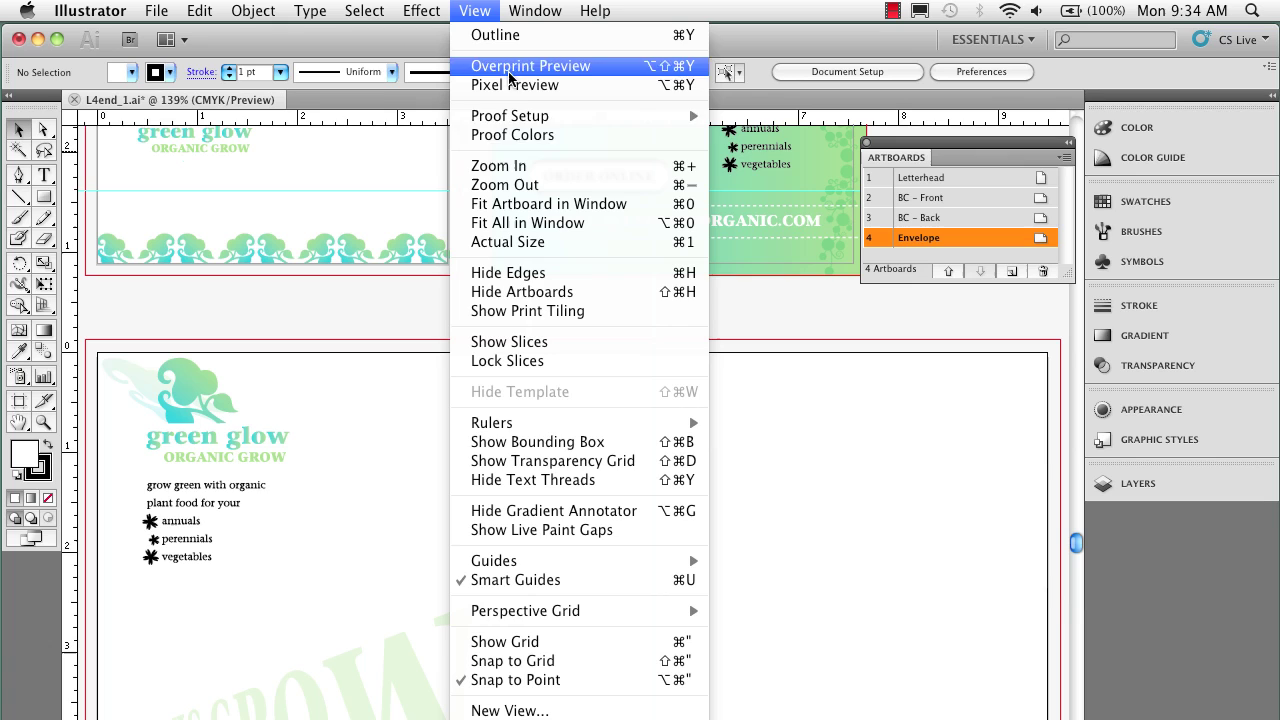
left_click(522, 165)
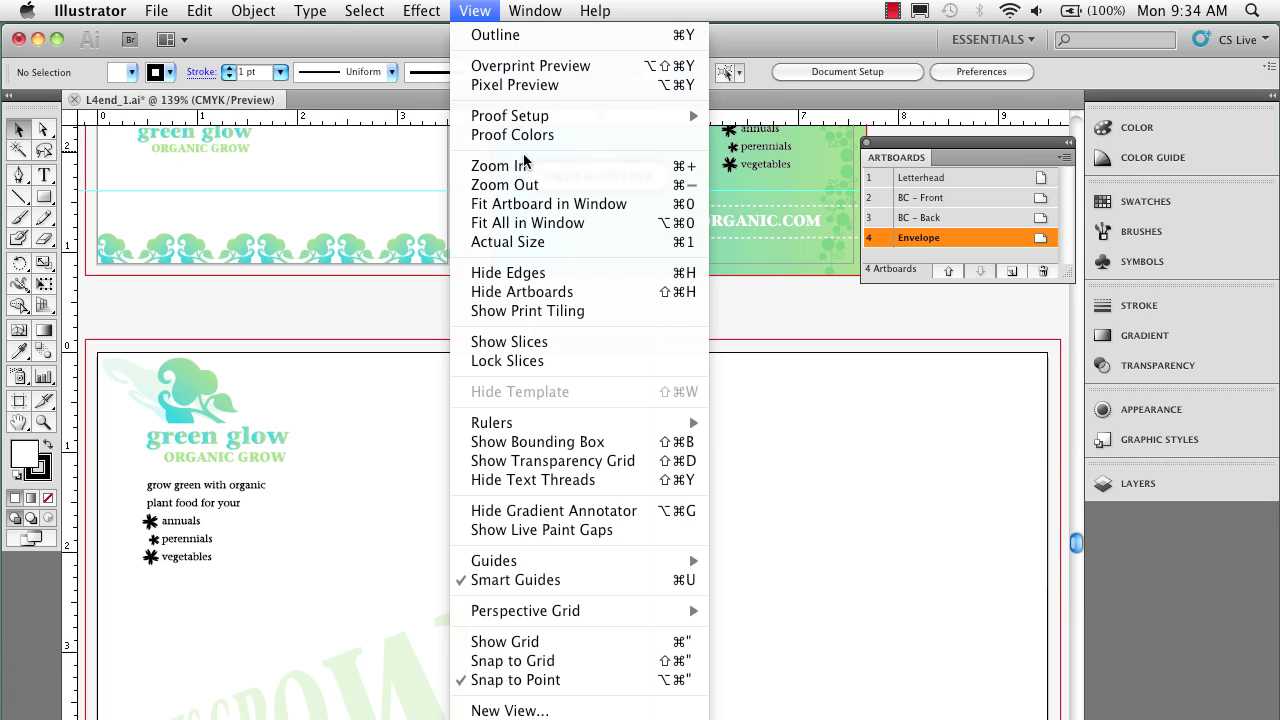
left_click(533, 224)
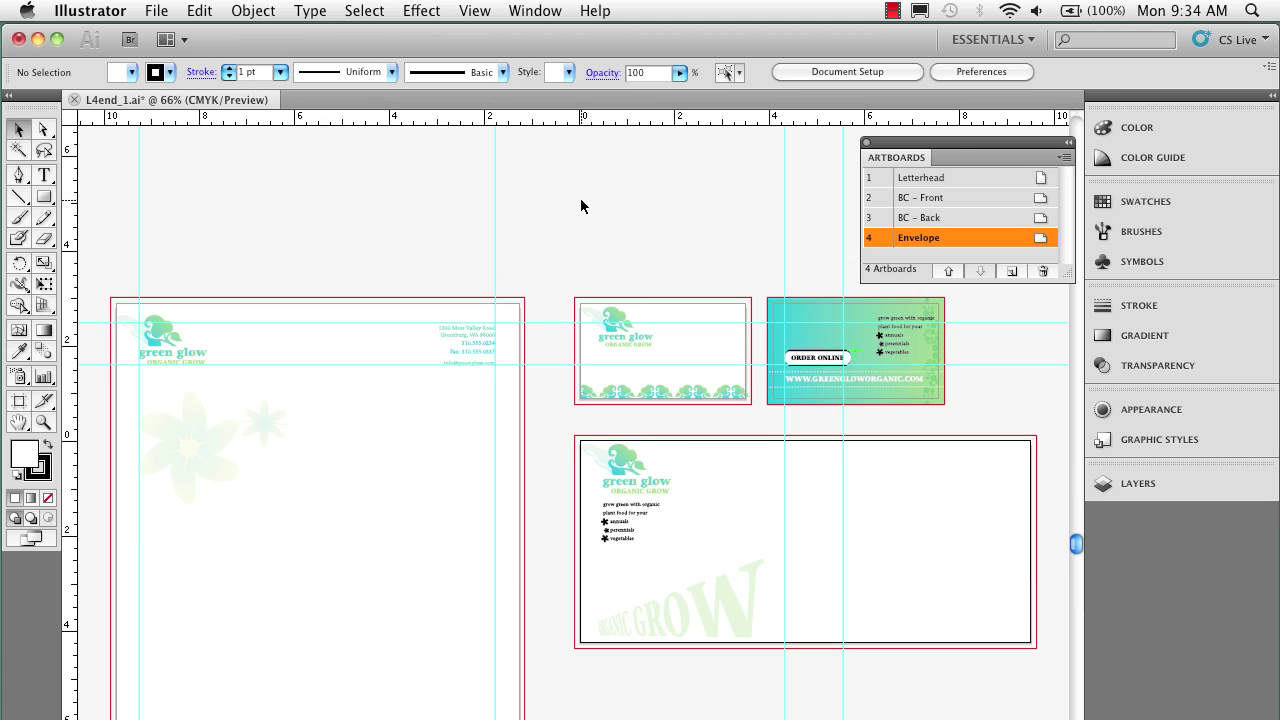
- Collapse the floating Artboards panel and dock it below Layers in the right panel dock
left_click_drag(1078, 545, 1078, 555)
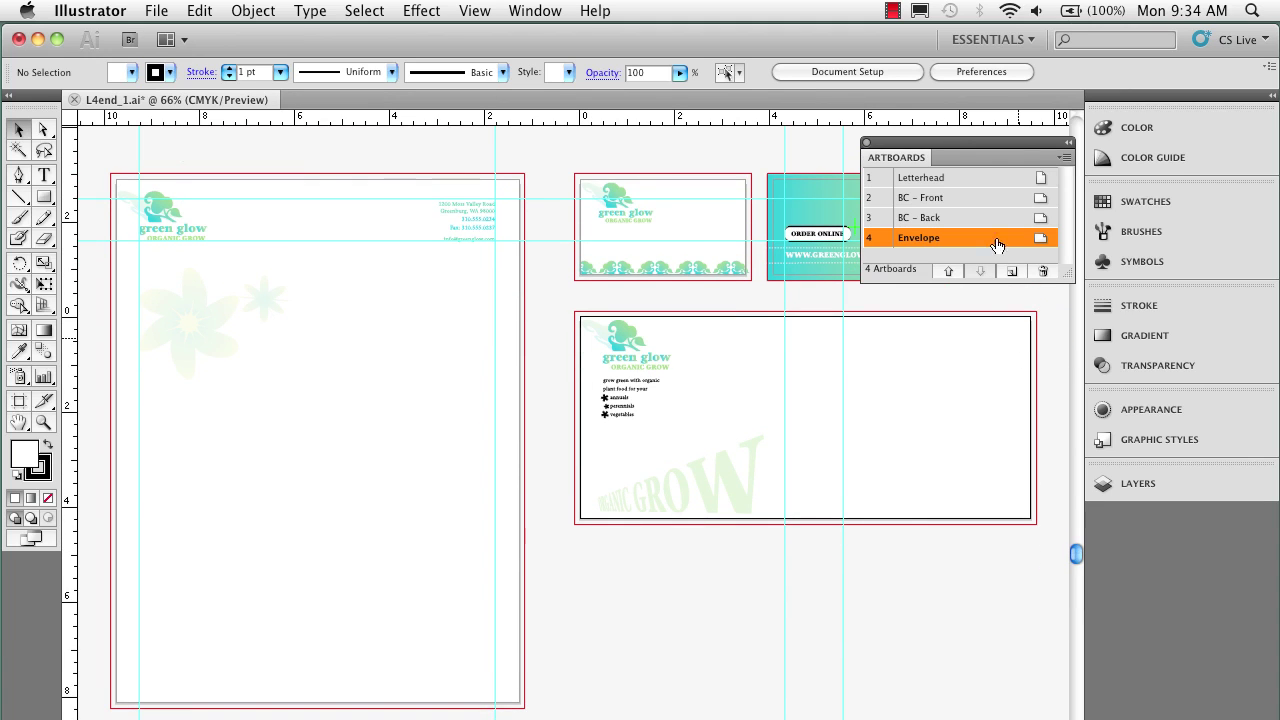
double_click(914, 141)
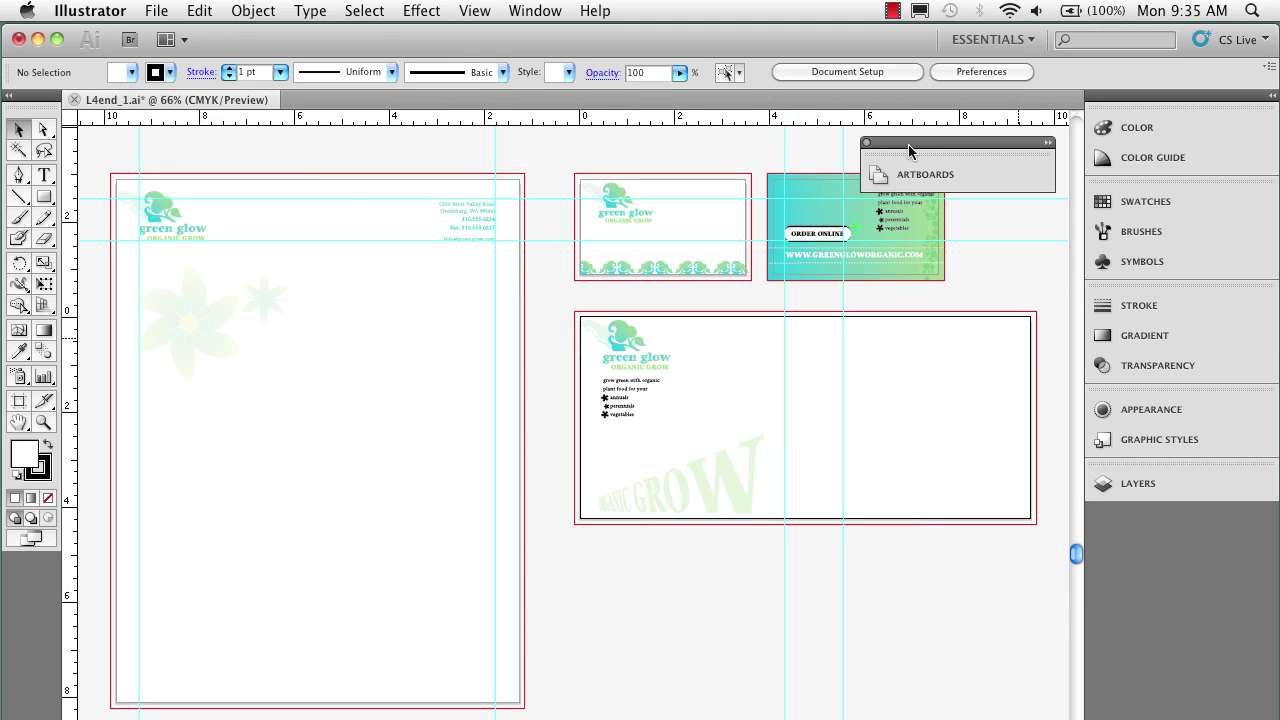
left_click_drag(908, 144, 1143, 487)
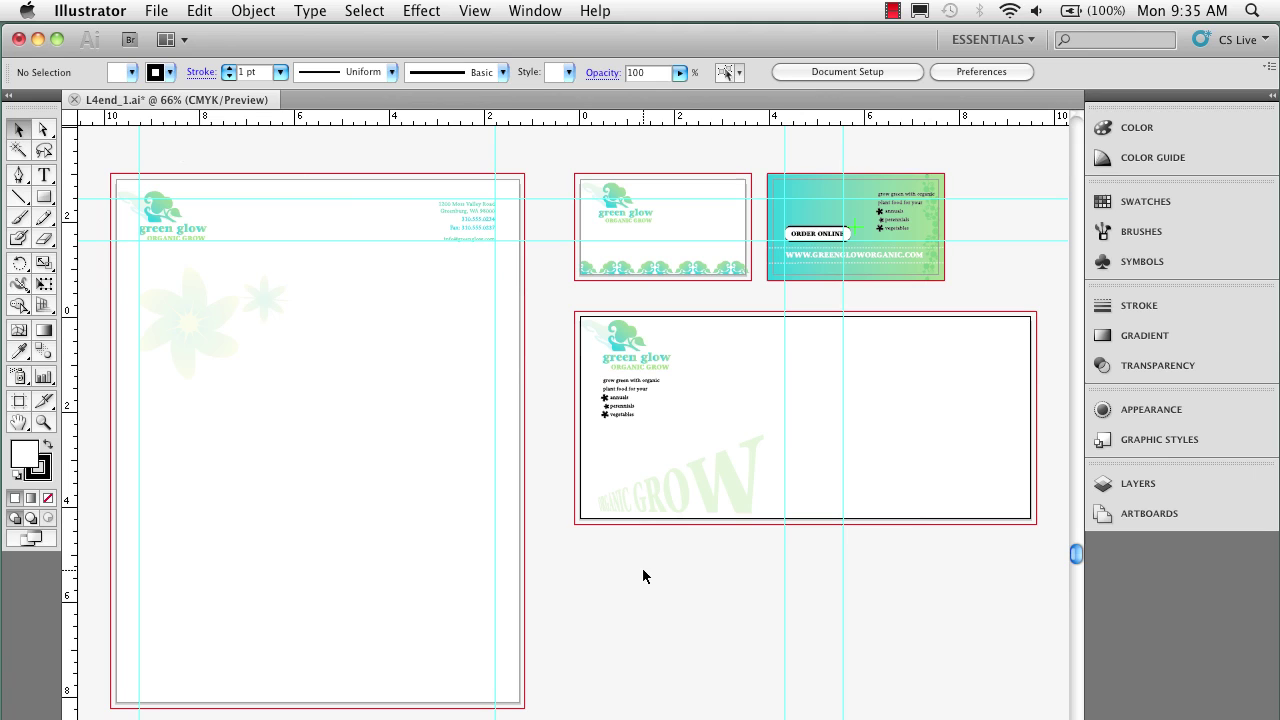
- Jump between the letterhead, card front and card back views, ending on the envelope view
key("super+plus")
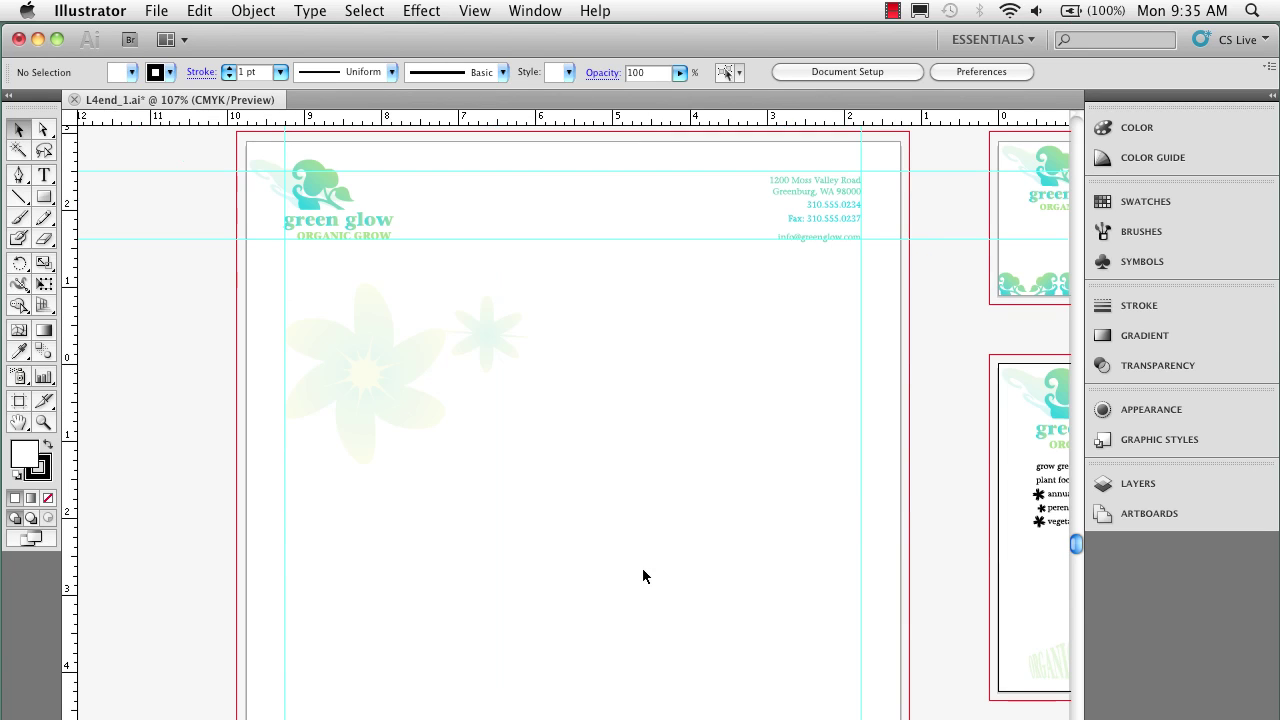
key("super+plus")
key("super+plus")
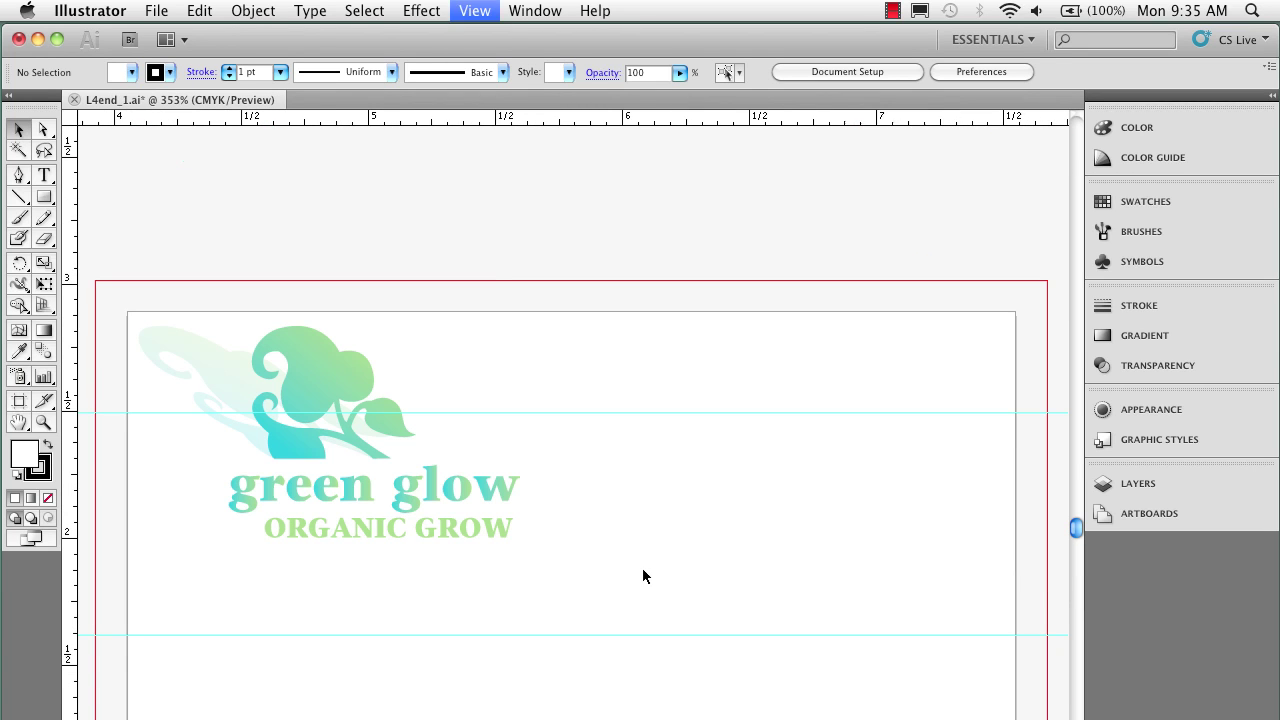
key("super+minus")
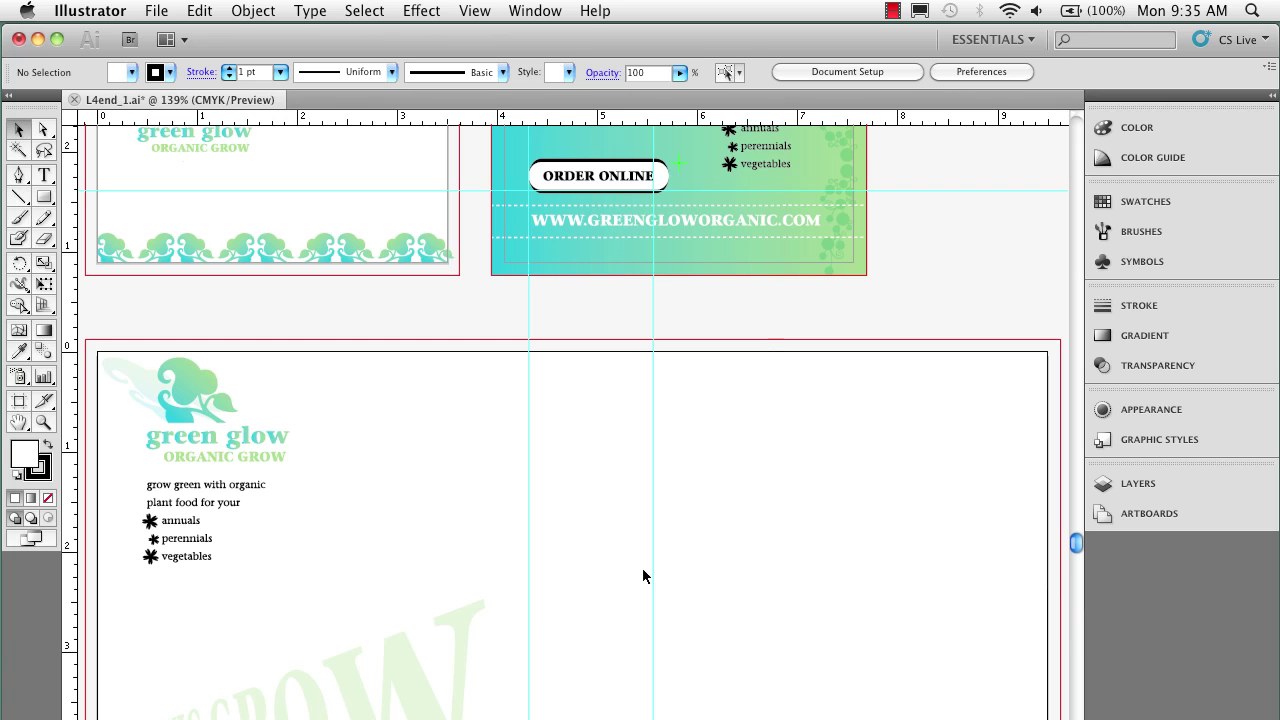
key("super+minus")
key("super+plus")
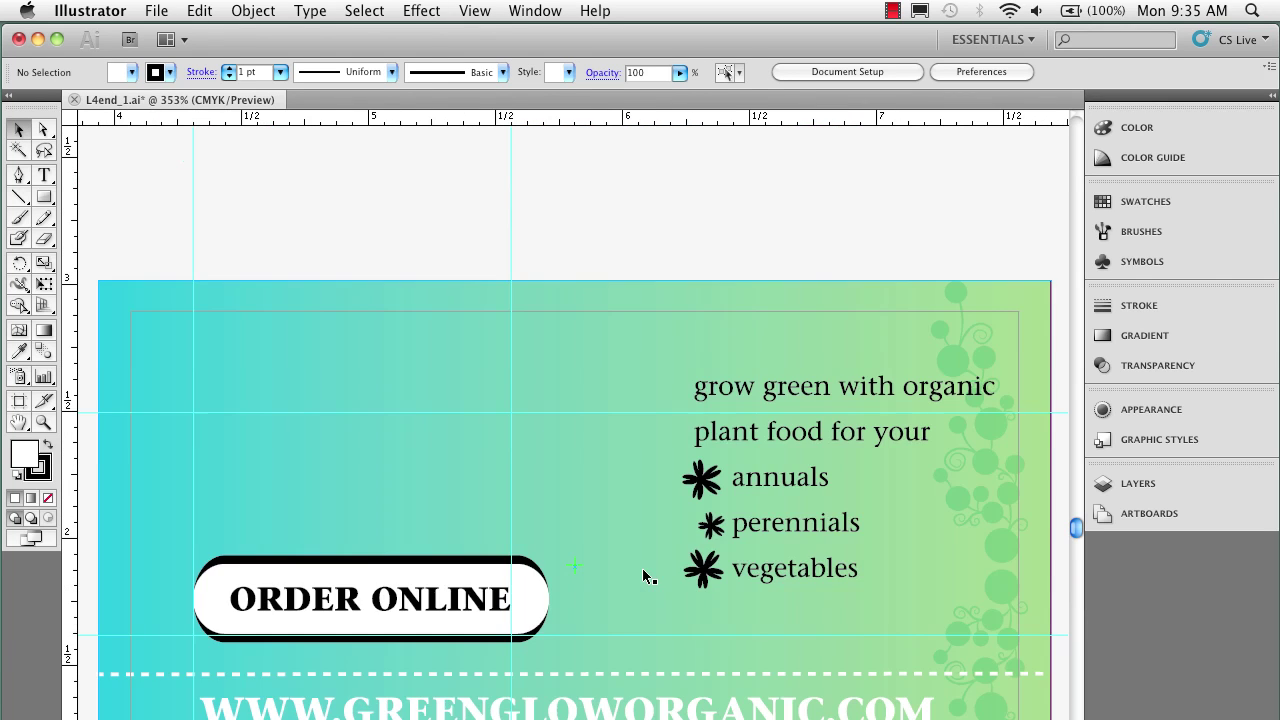
key("super+0")
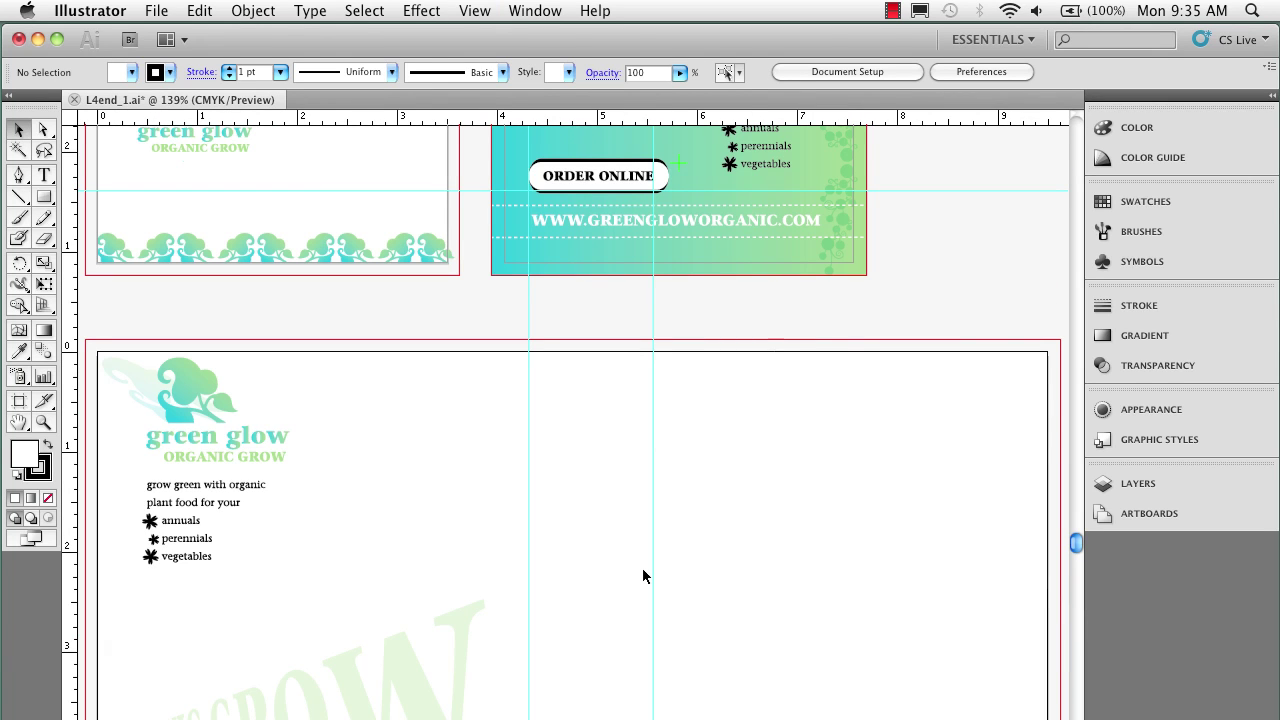